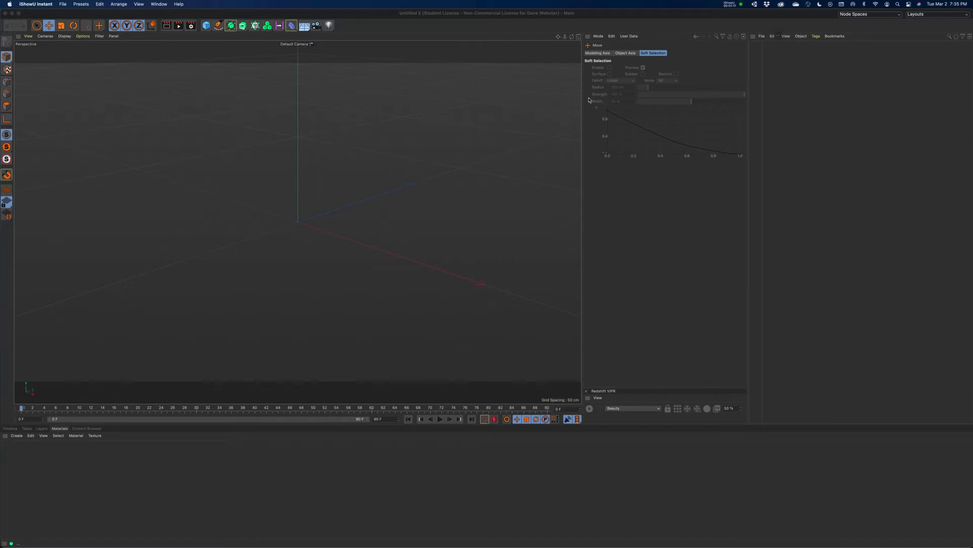
Create a cube and set its X, Y and Z sizes to 30 cm each
click(207, 25)
click(270, 35)
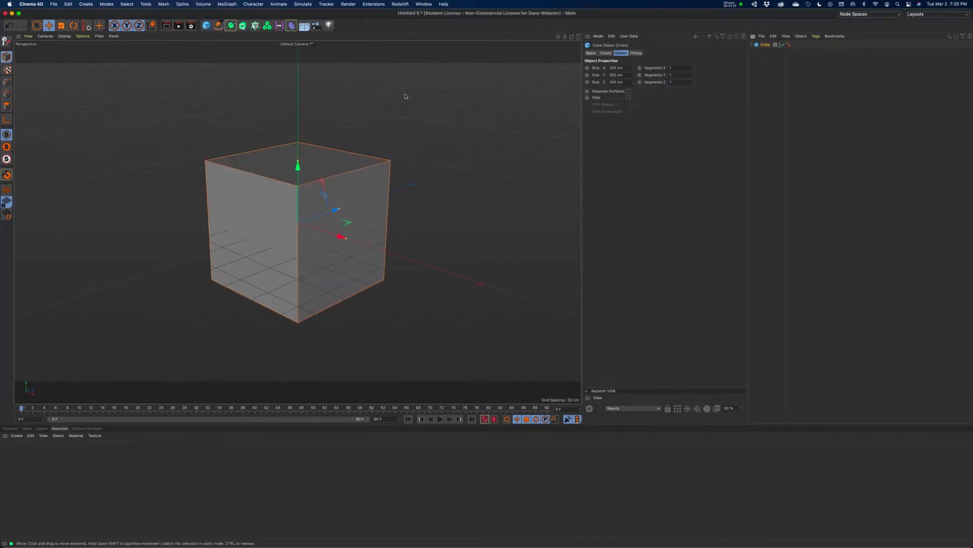
double_click(626, 68)
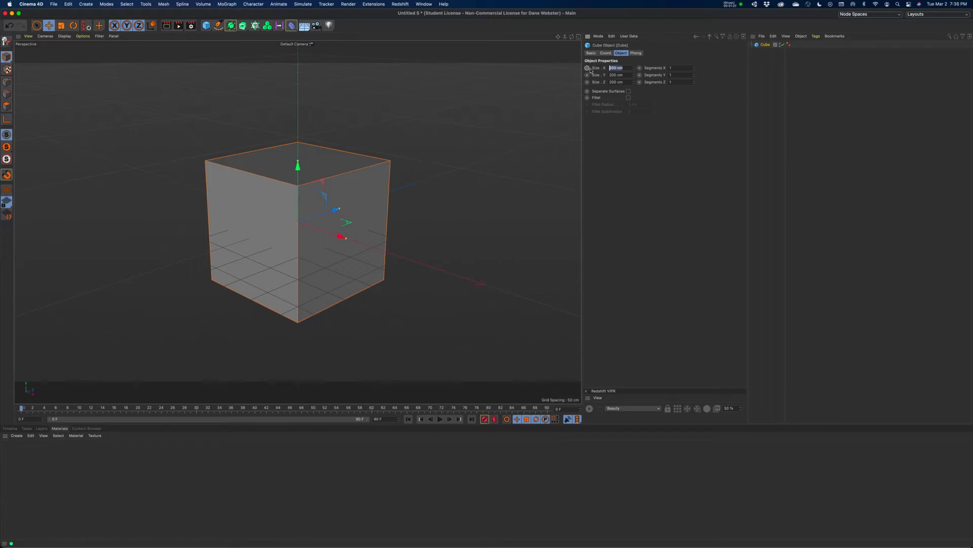
text(30)
key(Tab)
text(30)
key(Tab)
text(30)
key(Tab)
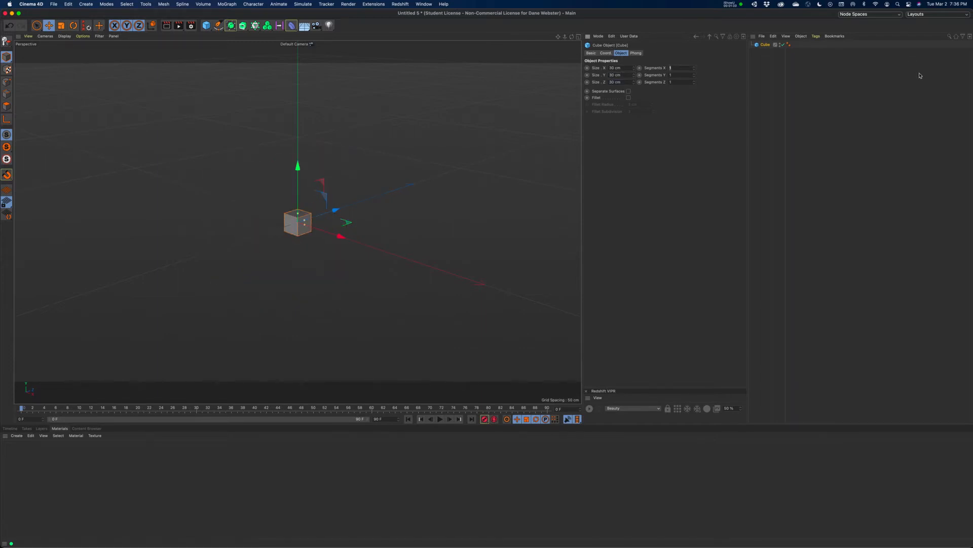
Add a Cloner as the parent of the cube
click(763, 60)
click(765, 46)
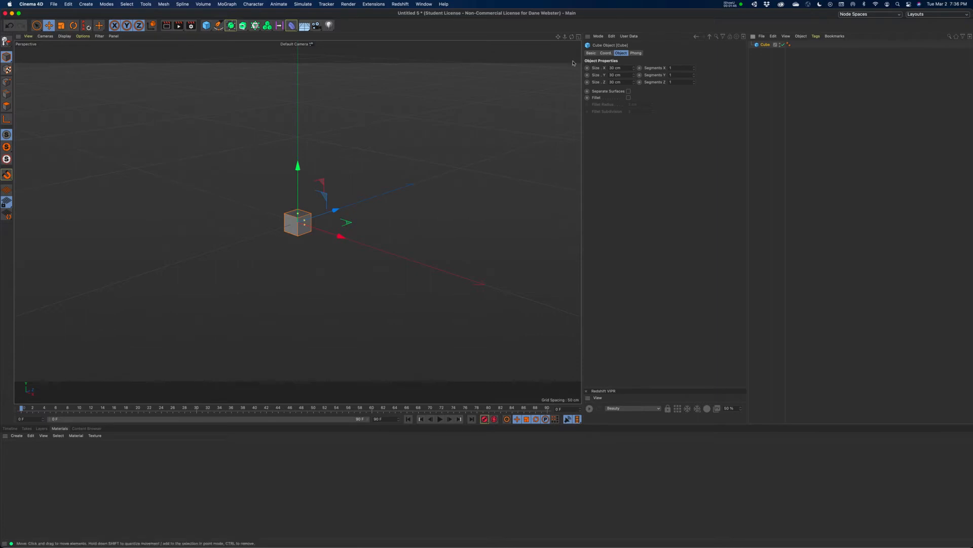
click(937, 15)
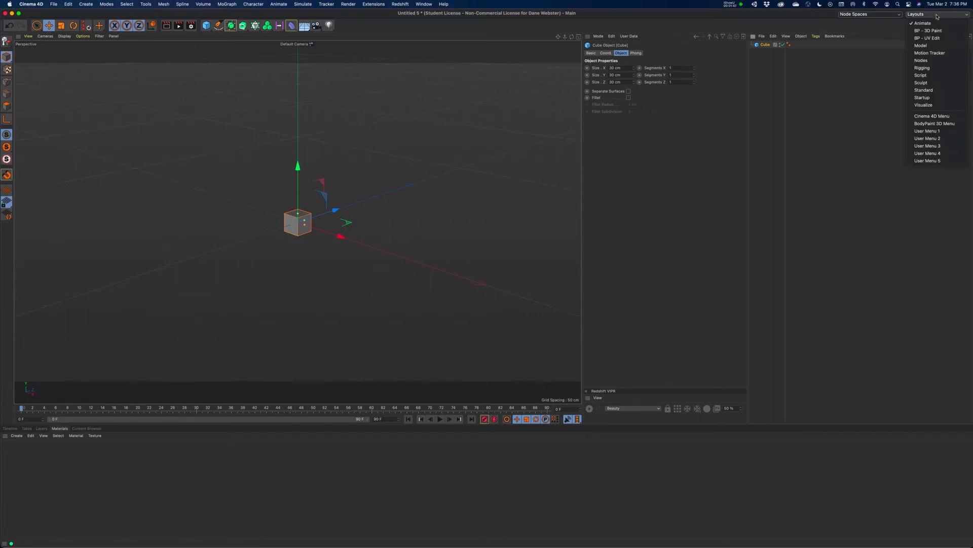
click(818, 118)
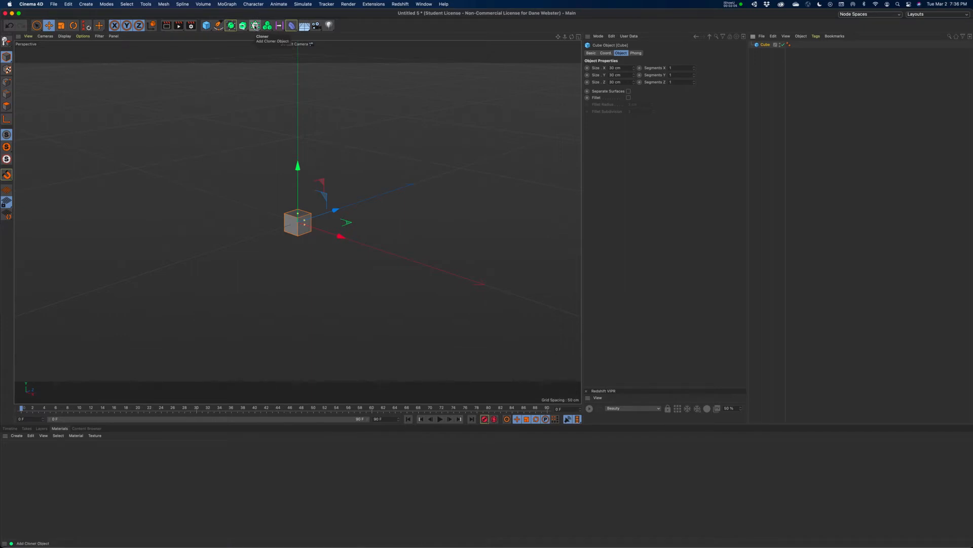
alt+click(255, 25)
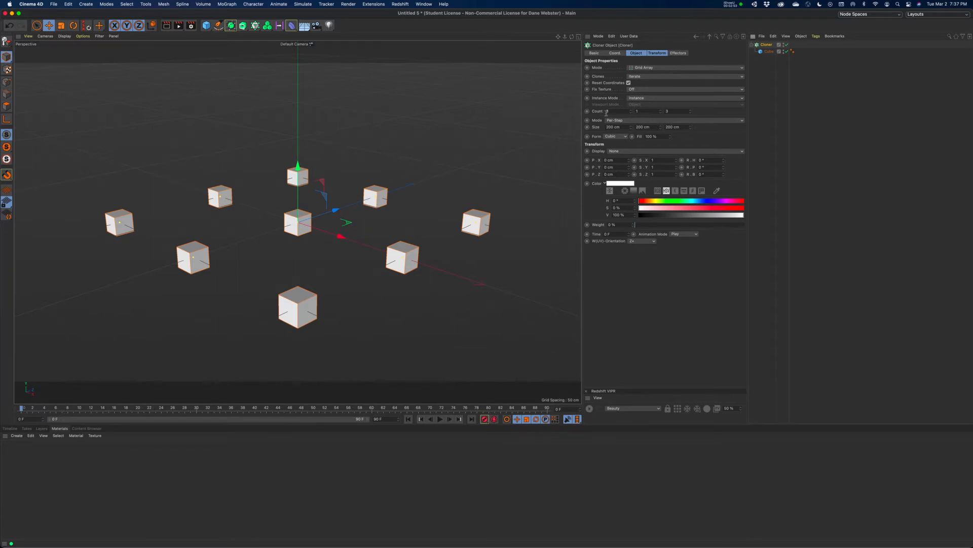
Try higher Y and X counts in the Cloner's grid array, and revert them to a single flat layer
click(661, 110)
click(661, 111)
click(662, 111)
click(661, 113)
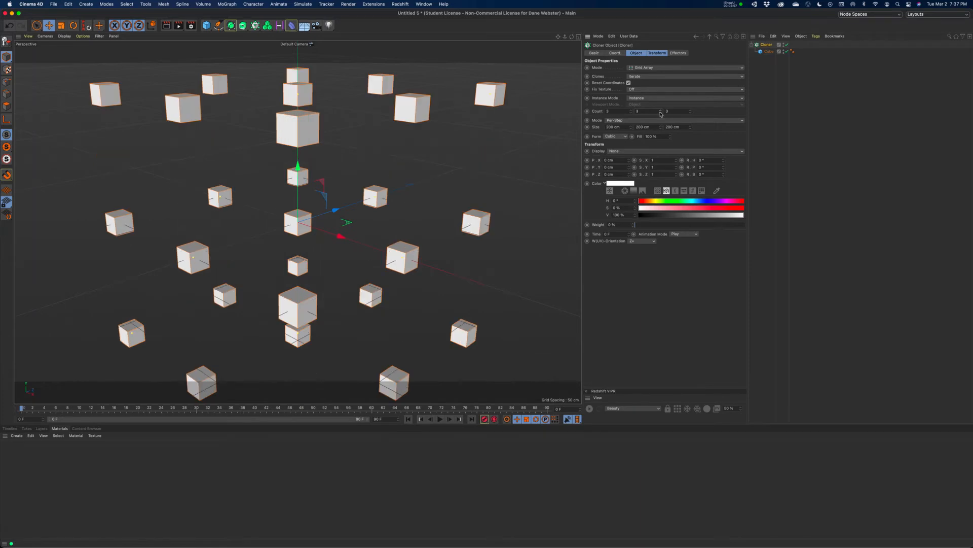
click(661, 113)
click(661, 113)
click(631, 110)
click(630, 110)
click(631, 110)
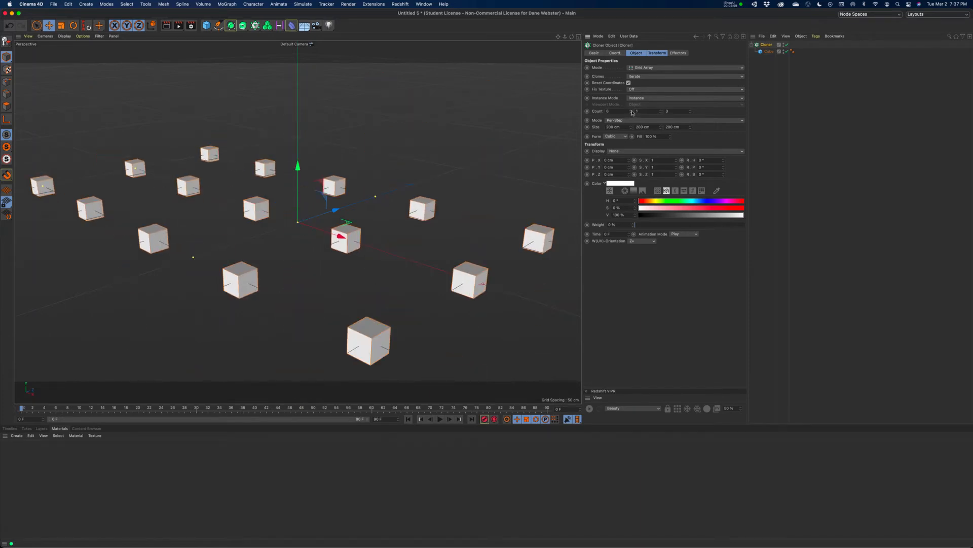
click(631, 110)
key(super+z)
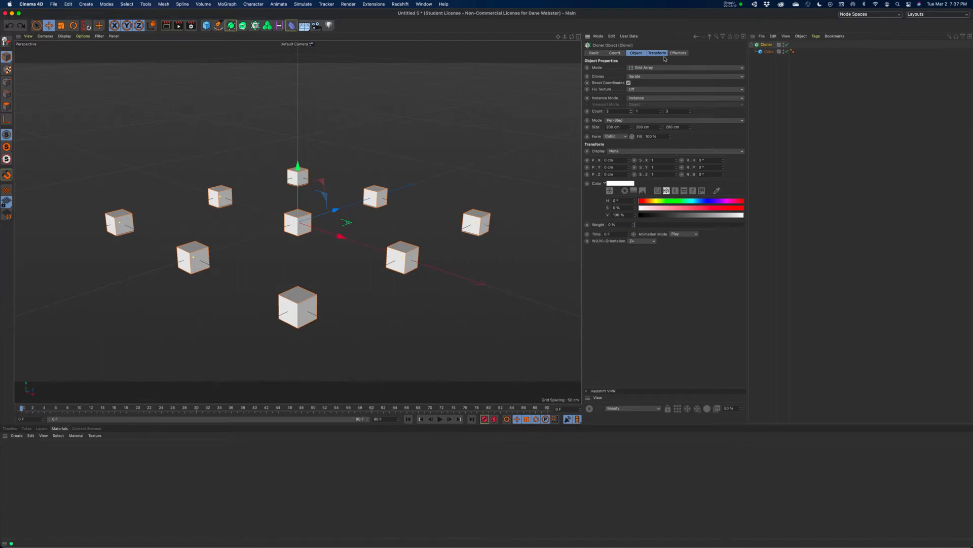
Switch the Cloner to Linear mode and try out different clone count and amount values
click(639, 69)
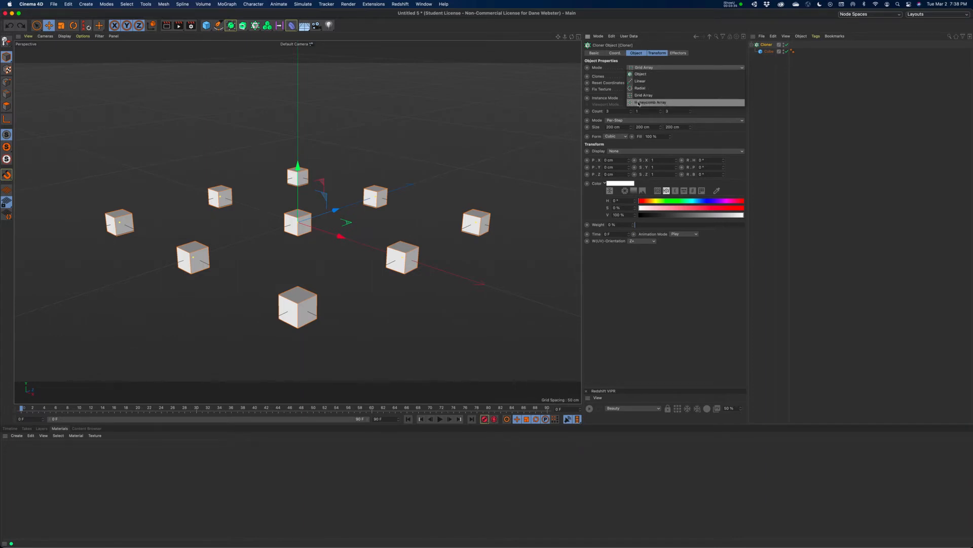
click(641, 82)
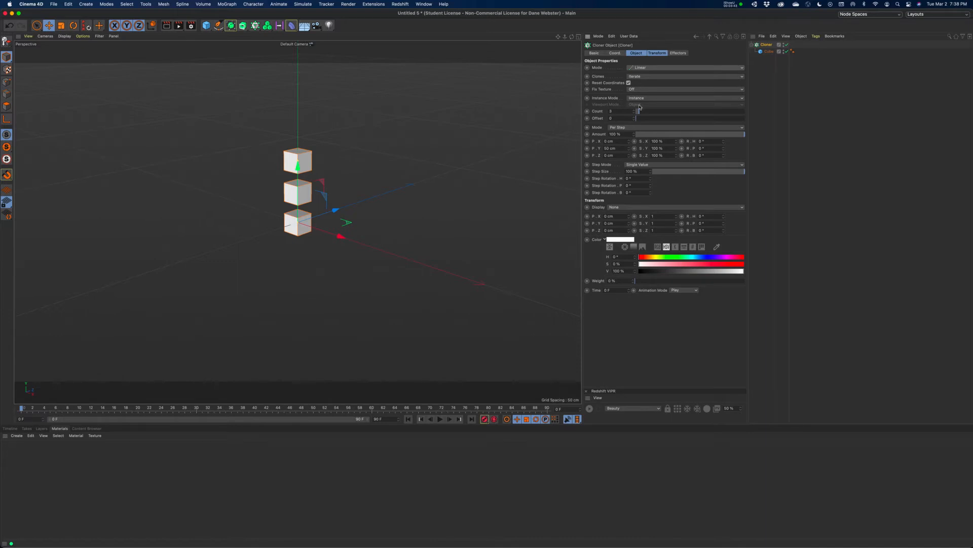
drag(638, 113, 640, 115)
mouse_move(744, 134)
mouse_down()
mouse_move(677, 134)
mouse_move(751, 135)
mouse_up()
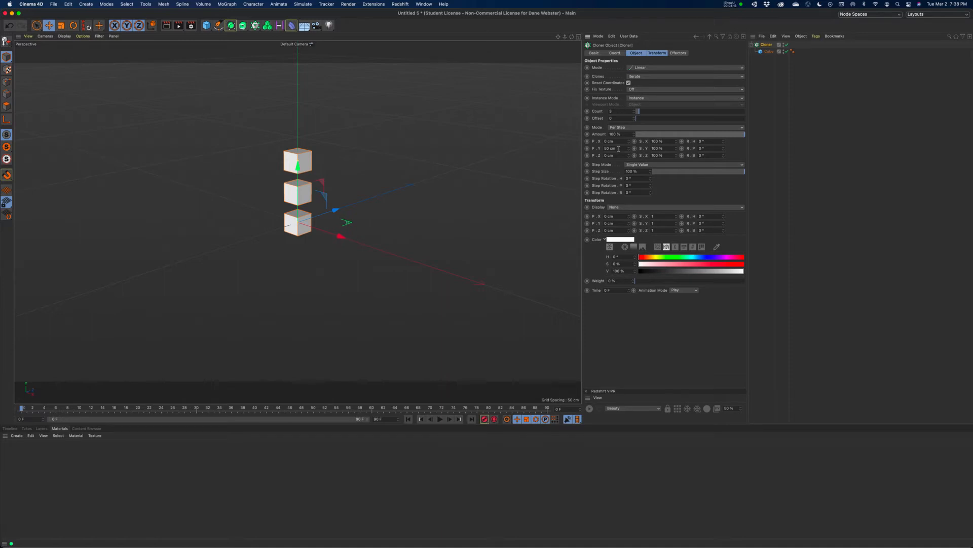
Set the linear Cloner's per-step position offset to 0 cm in Y and 30 cm in Z
drag(622, 149, 574, 149)
text(0)
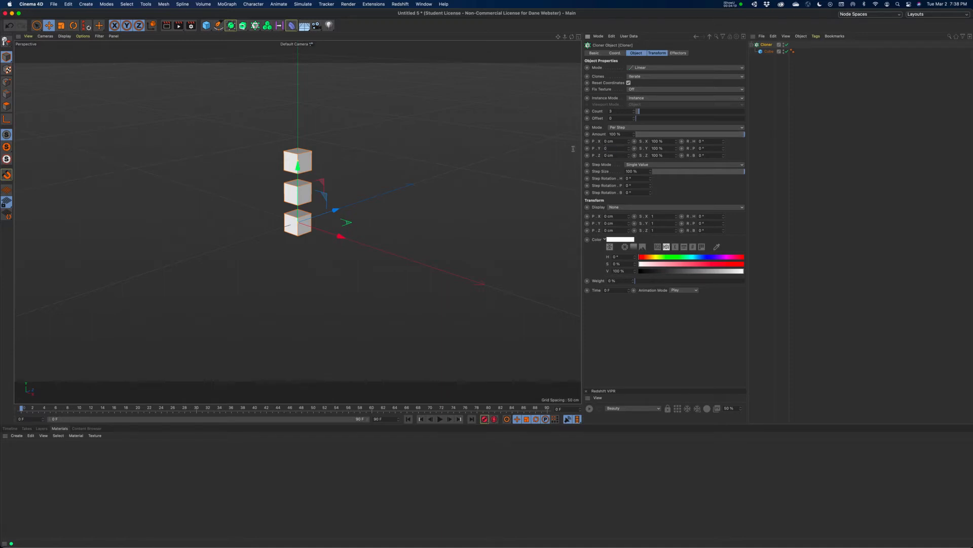
key(Tab)
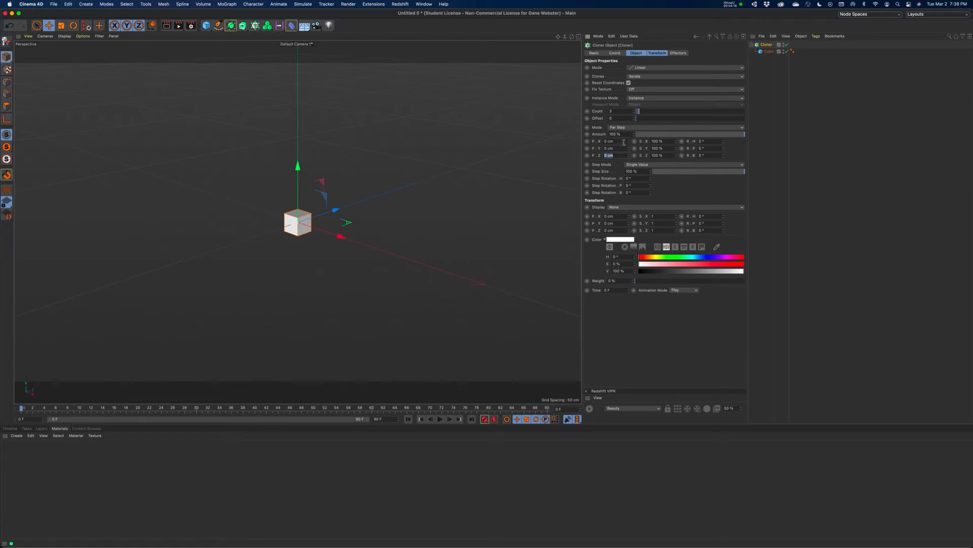
drag(622, 156, 573, 155)
text(30)
key(Tab)
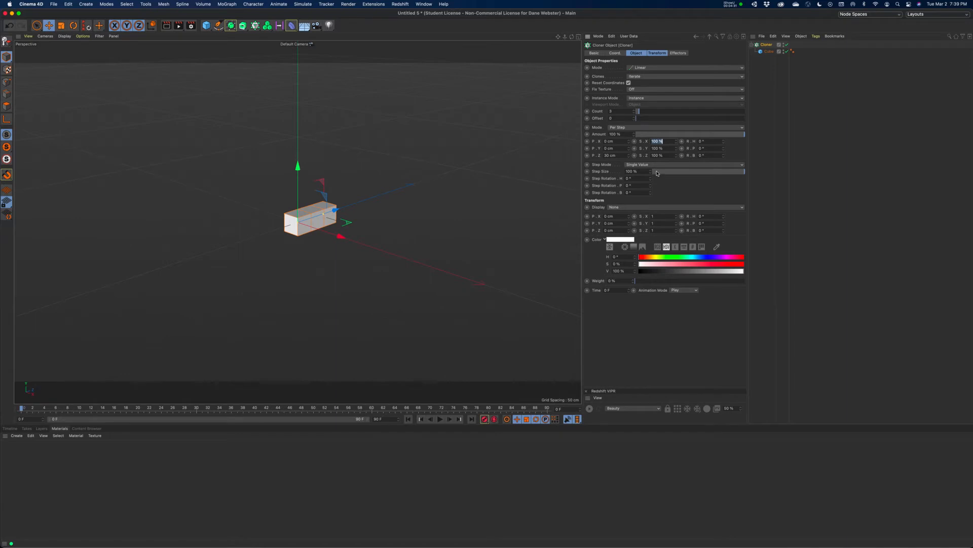
Set the linear Cloner's count to 10 and deselect it
drag(622, 111, 574, 110)
text(10)
key(Return)
click(482, 235)
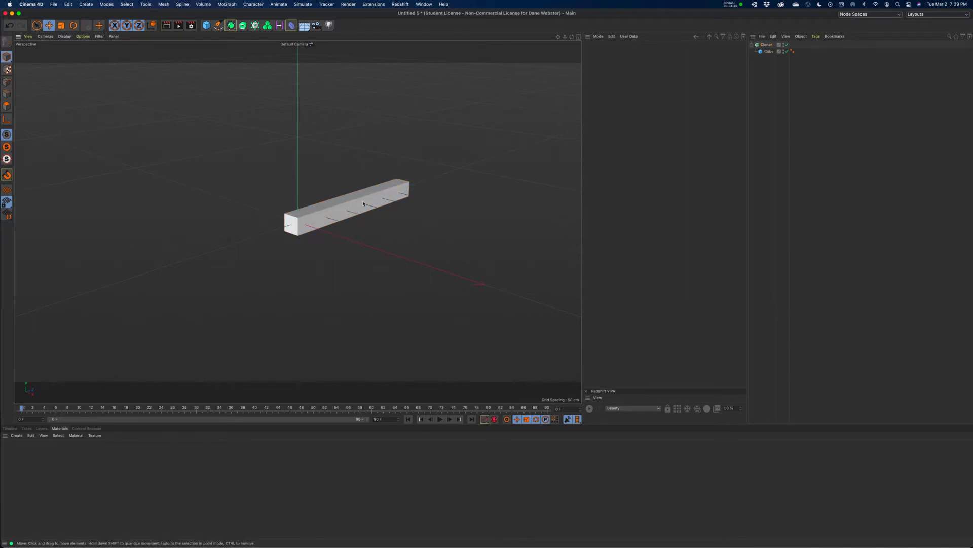
Change the viewport display to Gouraud Shading (Lines) so each clone's edges are drawn
click(353, 204)
click(67, 36)
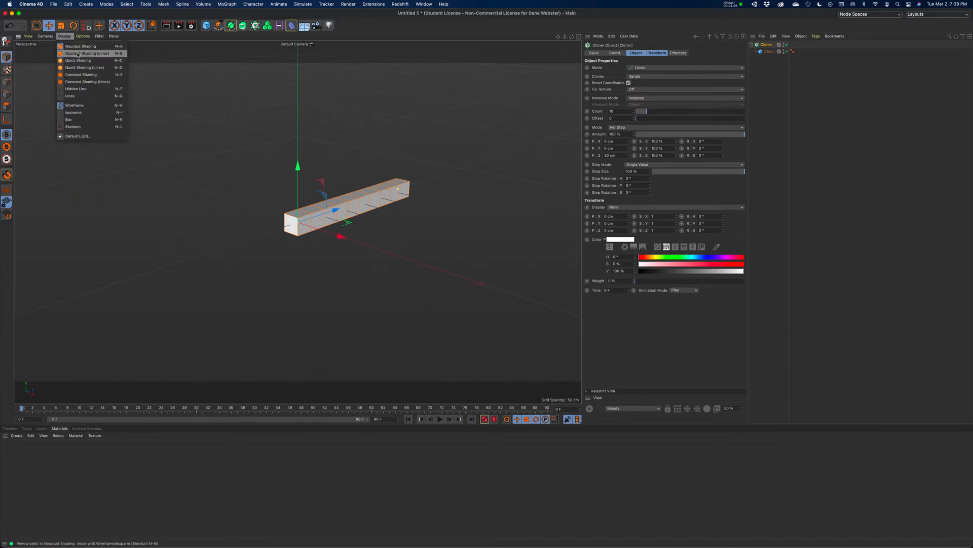
click(81, 54)
click(321, 230)
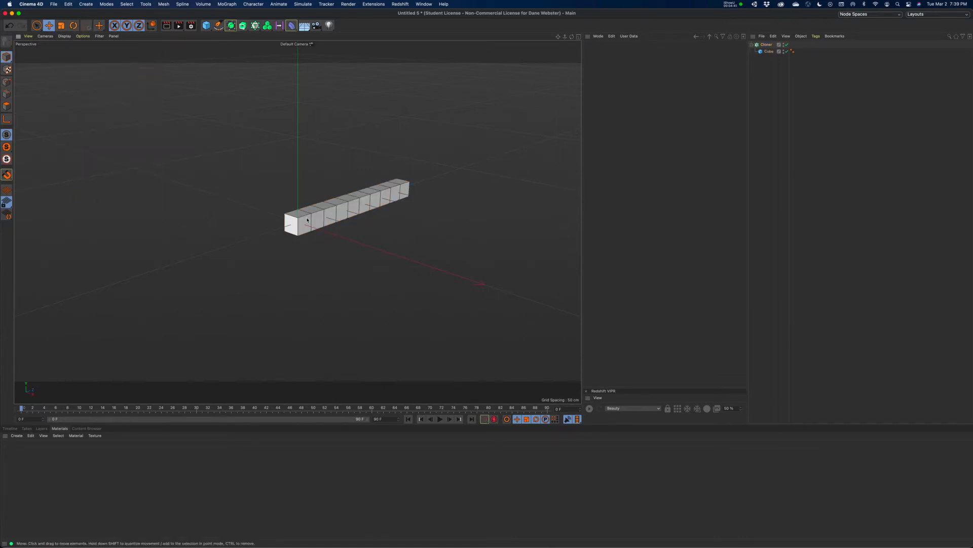
Set the X size of the cube inside the Cloner to 90 cm
click(769, 52)
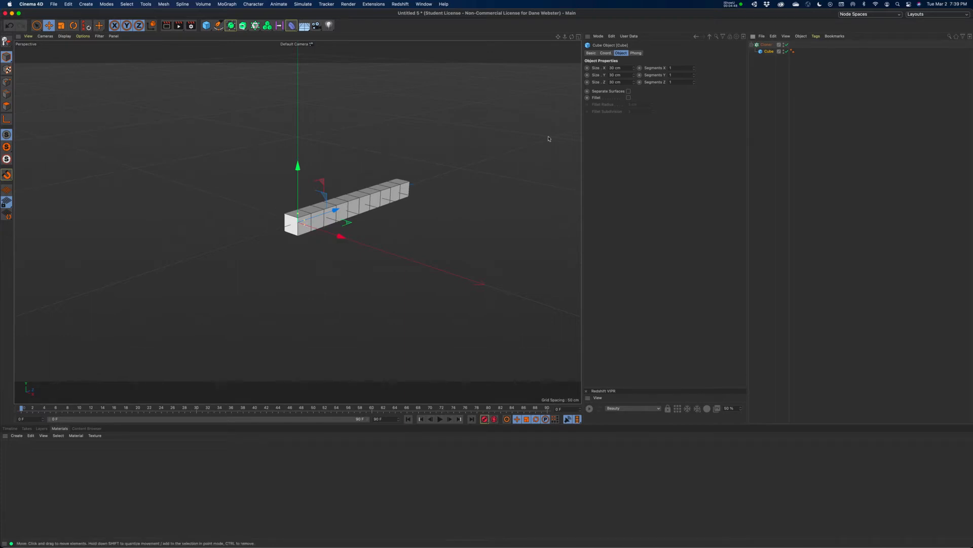
click(627, 68)
text(80)
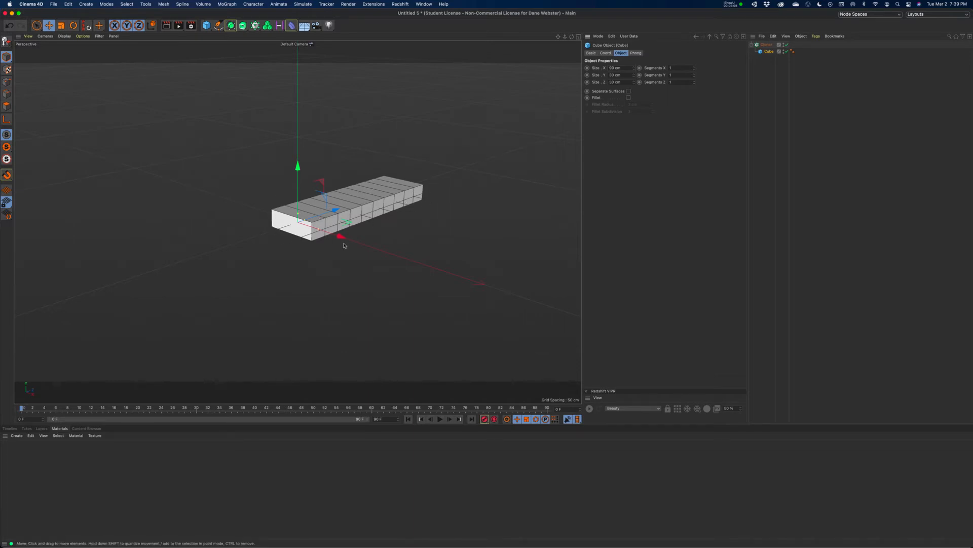
mouse_move(386, 260)
alt+mouse_down()
mouse_move(386, 243)
mouse_move(385, 265)
alt+mouse_up()
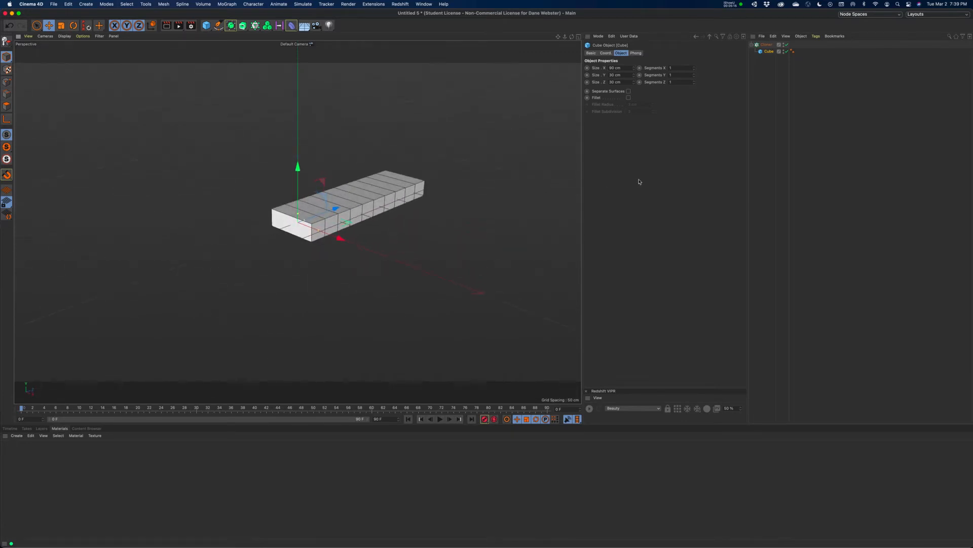
Try a pitch step rotation that curls the Cloner's row of cubes upward, and reset it to 0°
click(767, 45)
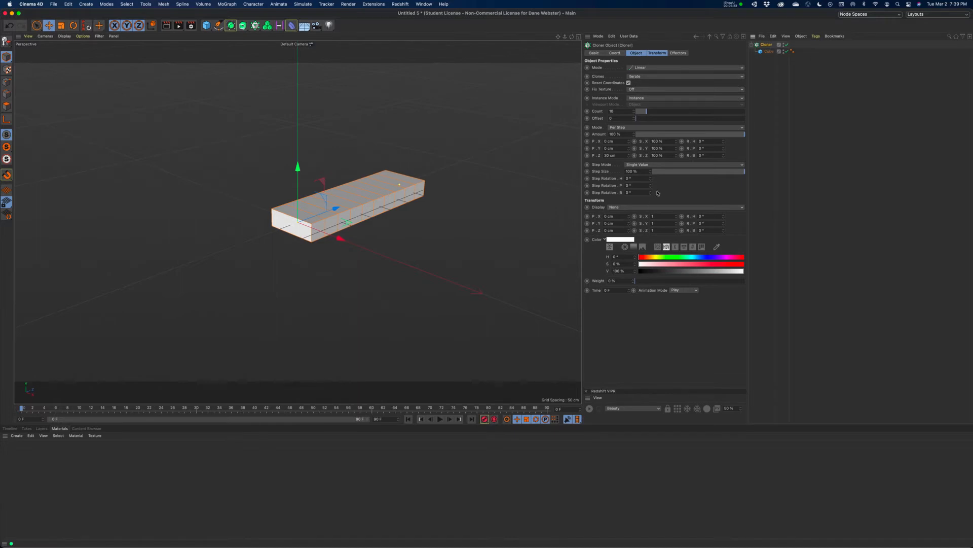
click(635, 53)
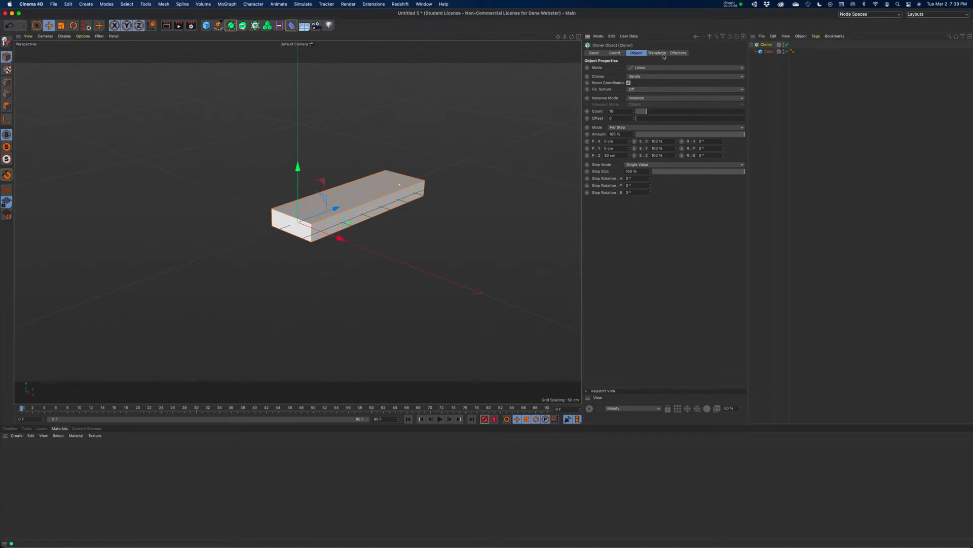
click(657, 53)
click(637, 53)
drag(651, 186, 651, 181)
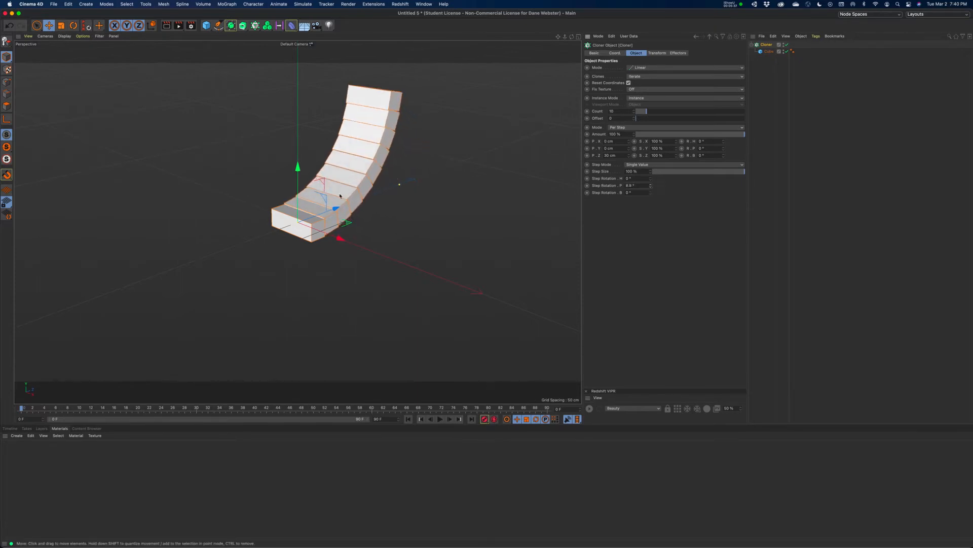
click(642, 188)
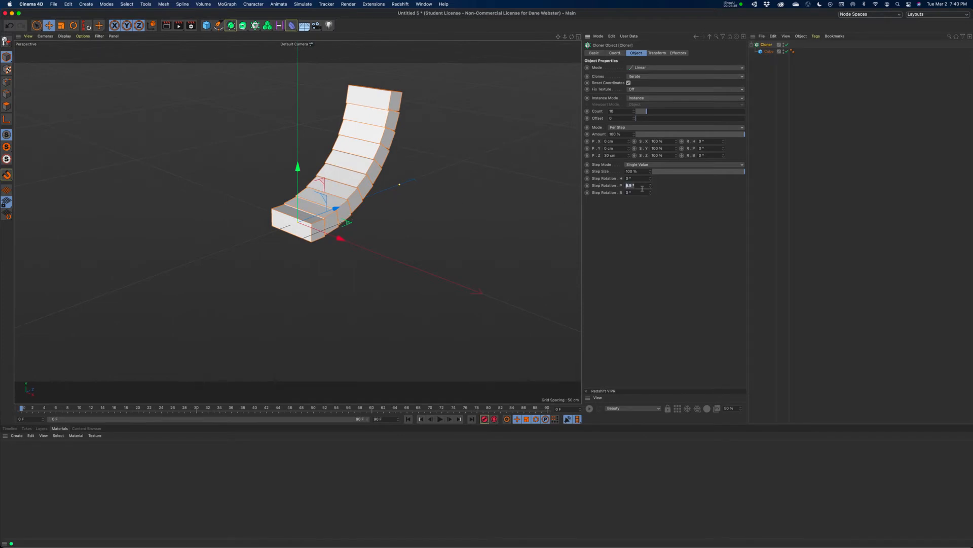
text(0)
key(Tab)
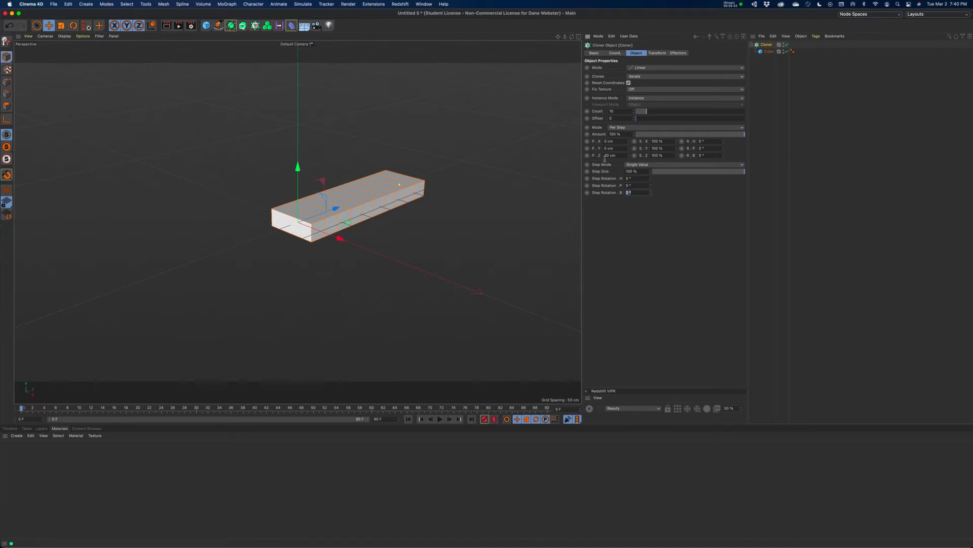
Review the Cloner's basic, coordinate, object, transform and effector settings, briefly moving it along X and undoing the move
click(669, 227)
click(594, 53)
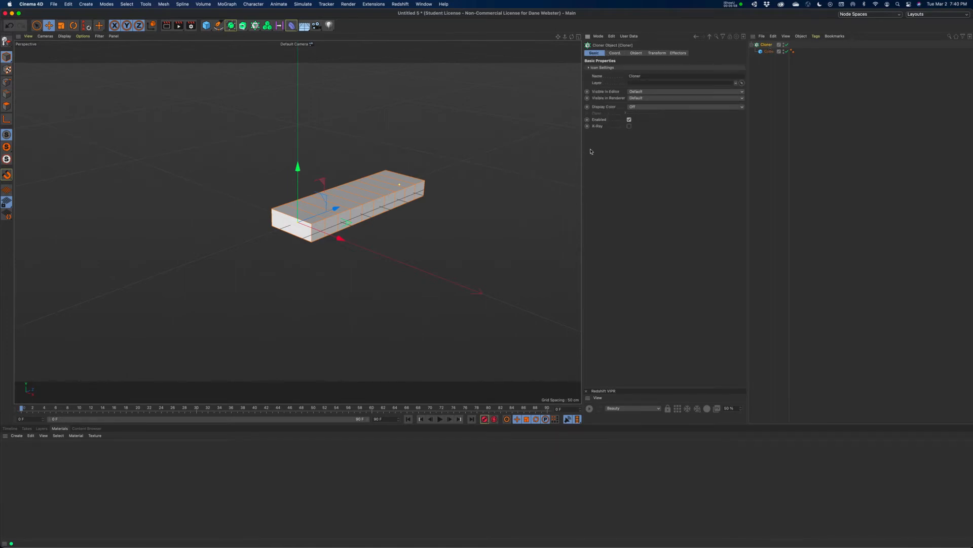
click(615, 53)
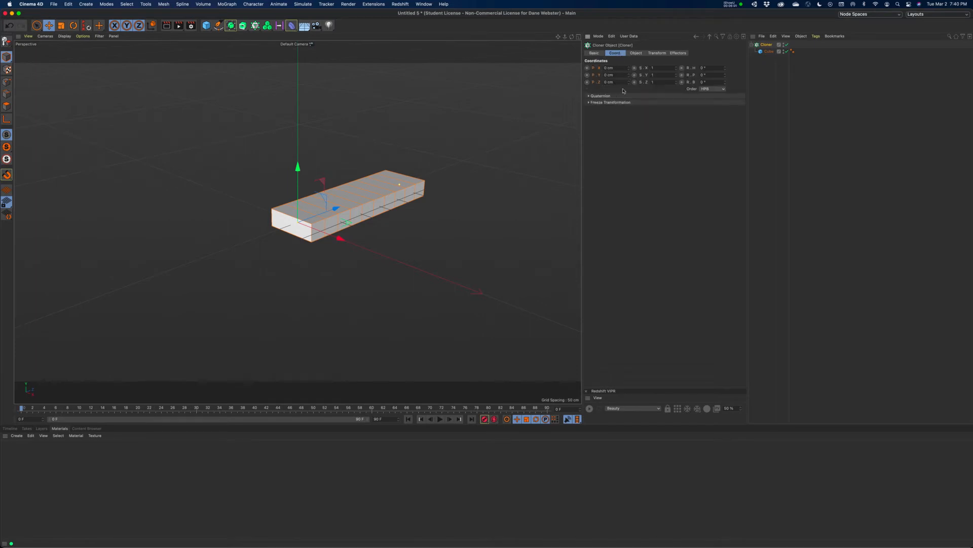
drag(340, 239, 273, 214)
key(super+z)
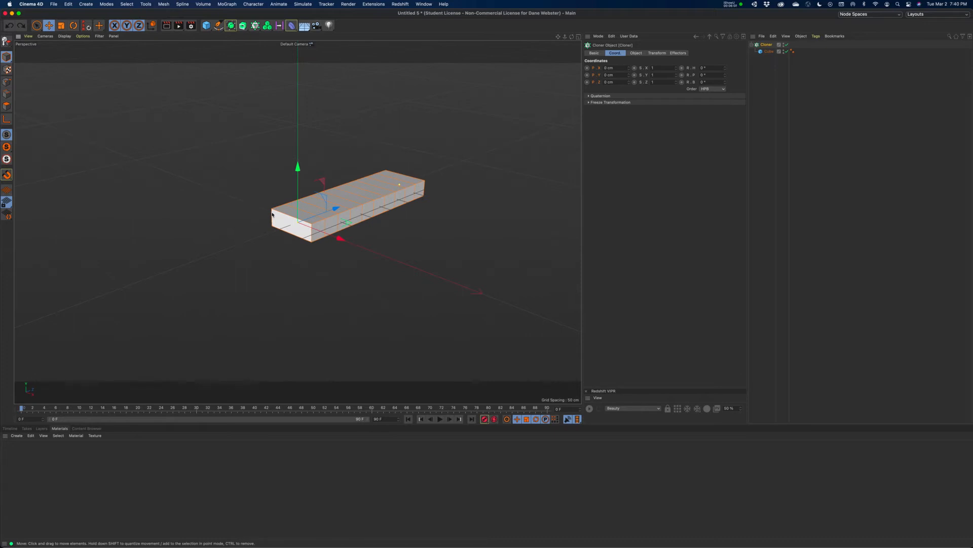
click(636, 53)
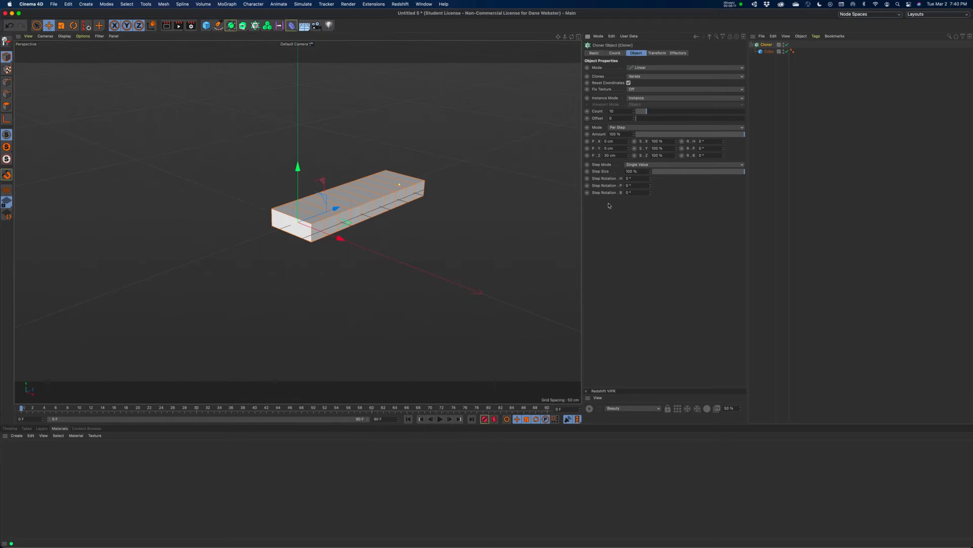
click(657, 53)
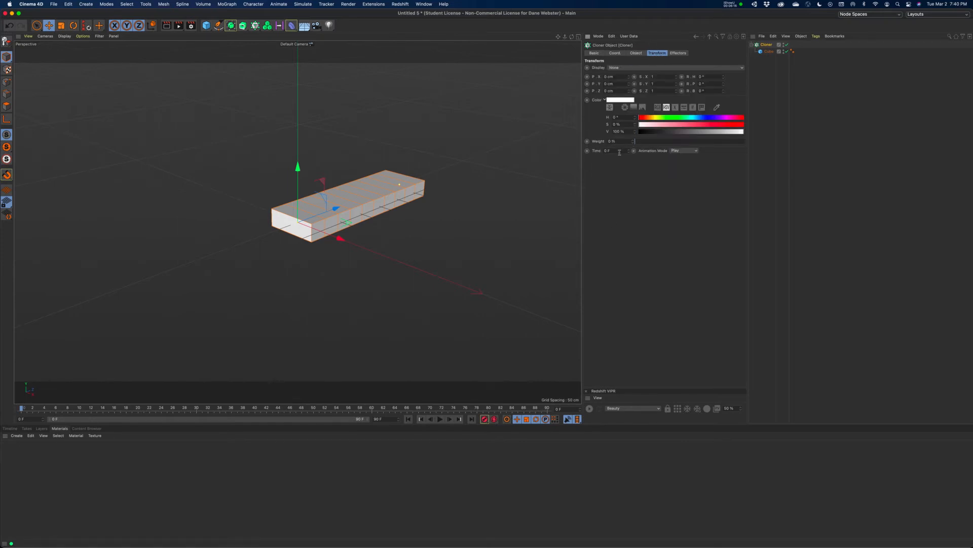
click(677, 54)
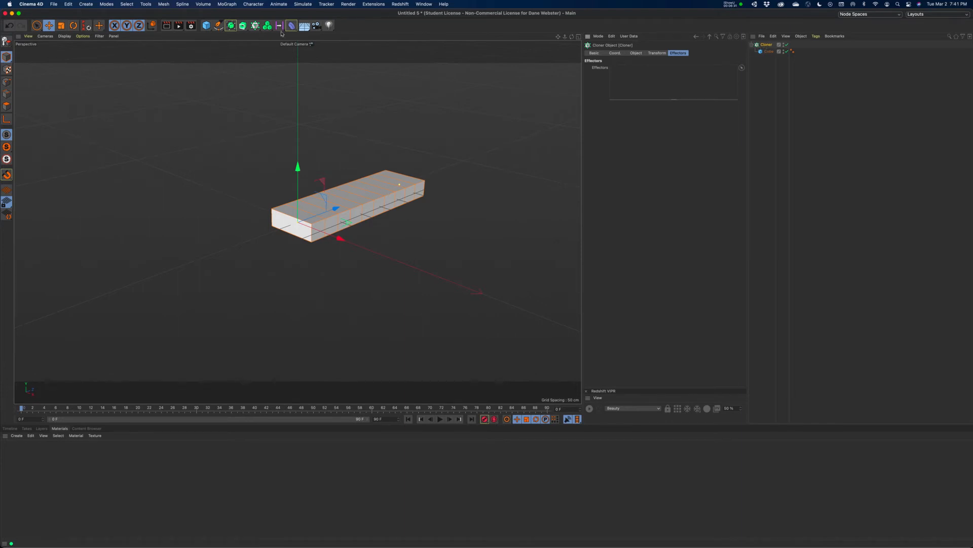
Add a Step effector to the selected Cloner and view the scaled clones from a slightly different angle
click(255, 25)
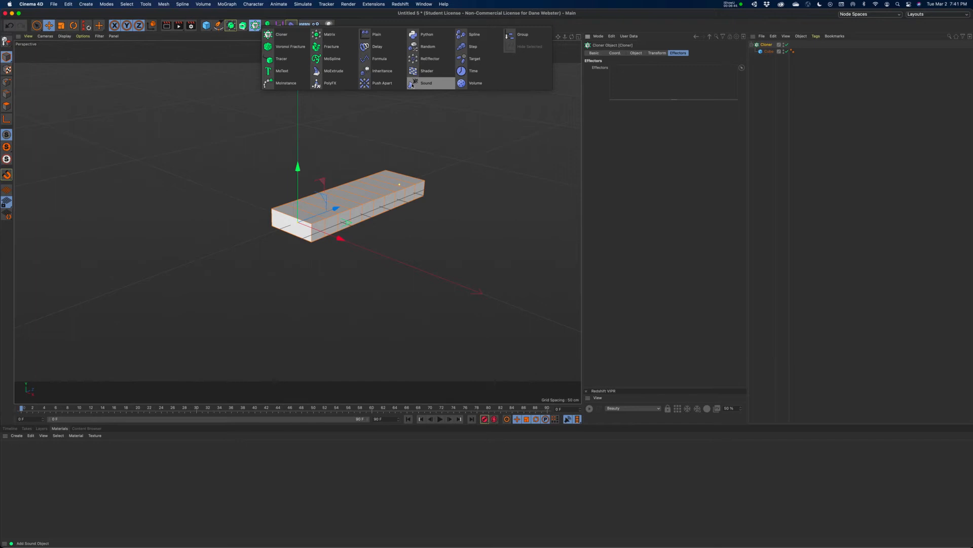
click(462, 47)
drag(558, 37, 573, 41)
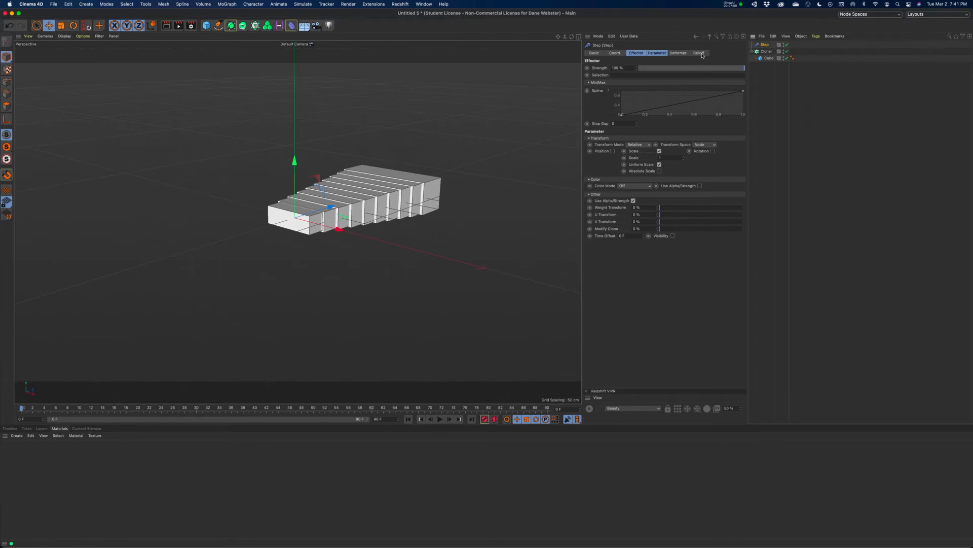
Check the Cloner's effector list and delete the Step effector from the scene
click(765, 53)
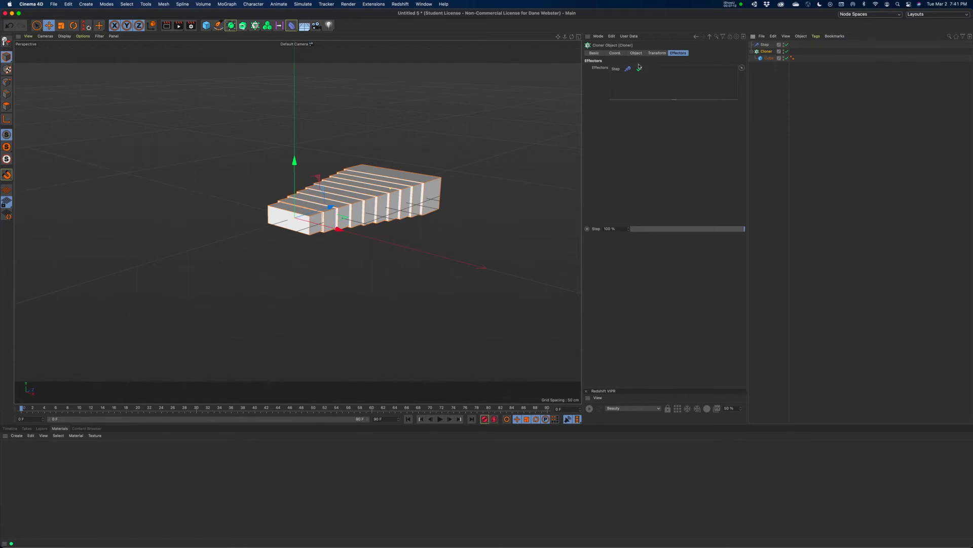
click(763, 45)
key(Delete)
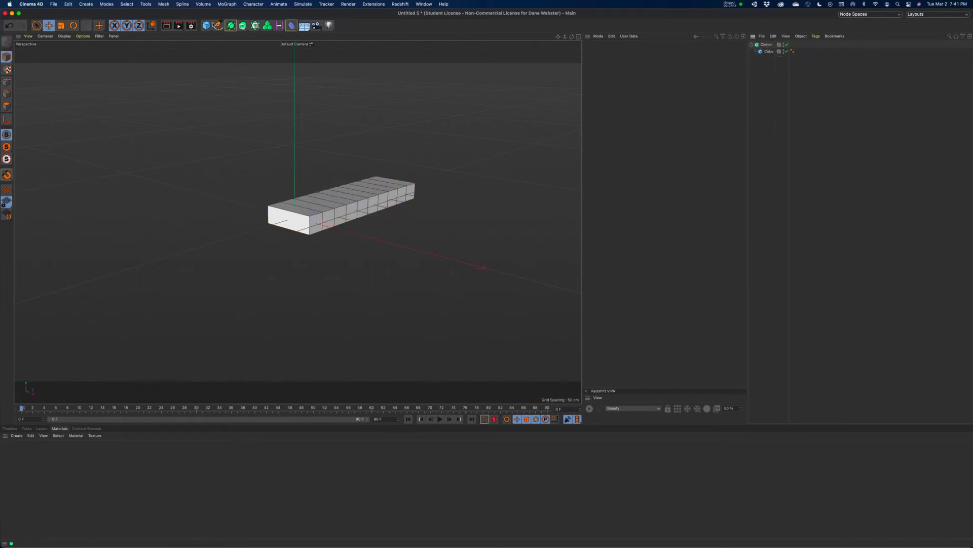
Add a new Step effector with nothing selected and assign it to the Cloner's effectors list
click(255, 26)
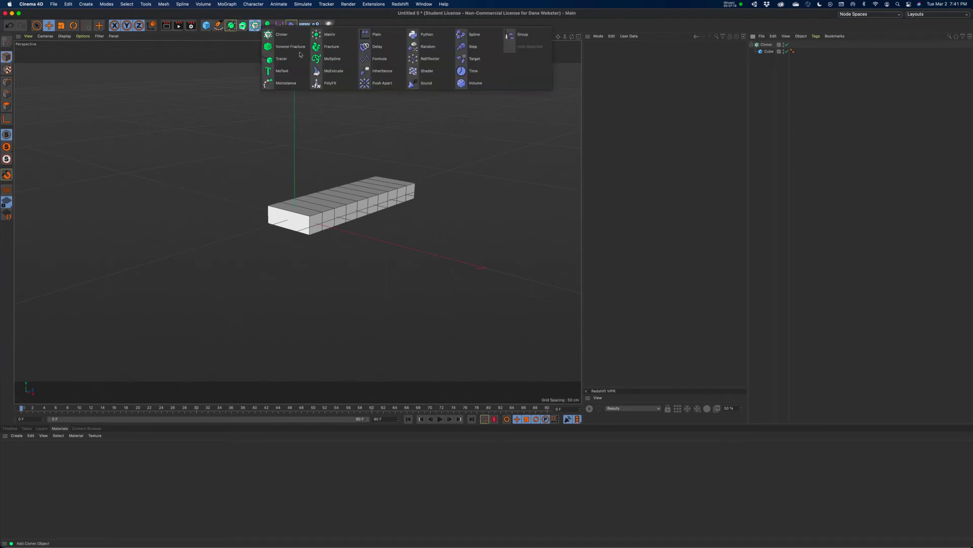
click(483, 52)
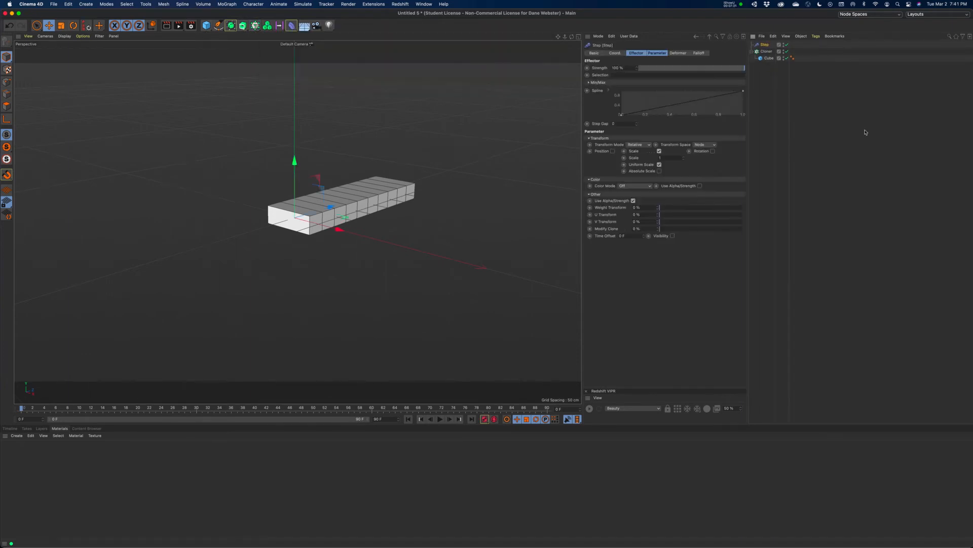
click(765, 52)
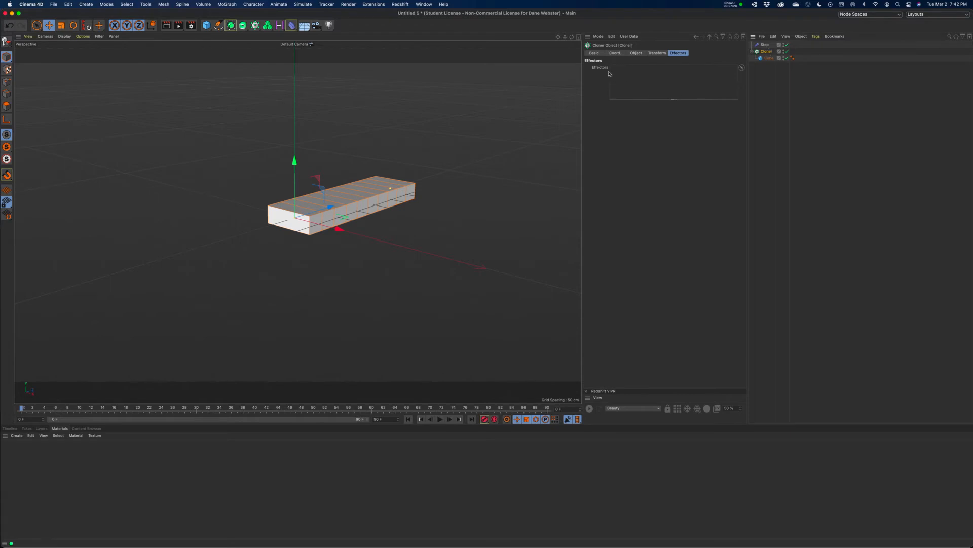
drag(765, 45, 621, 71)
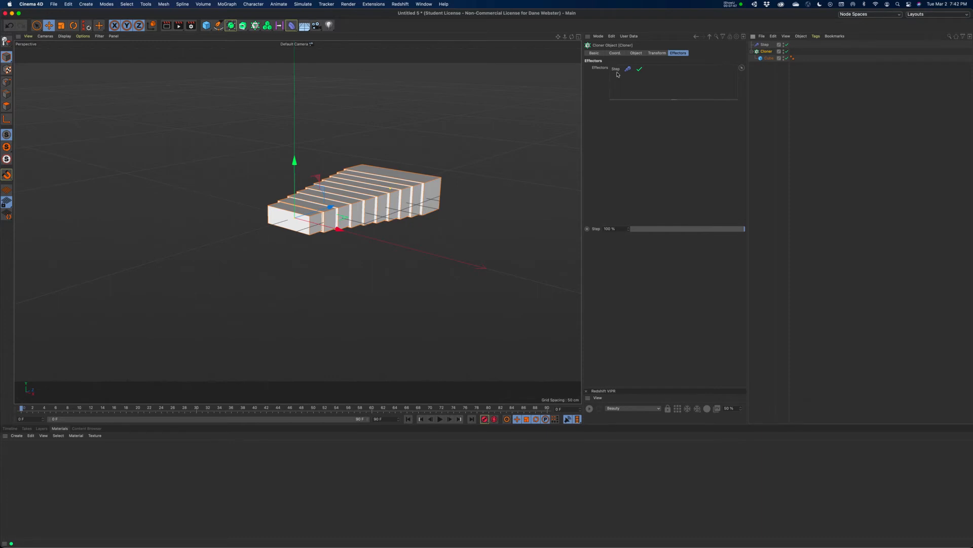
drag(571, 37, 572, 39)
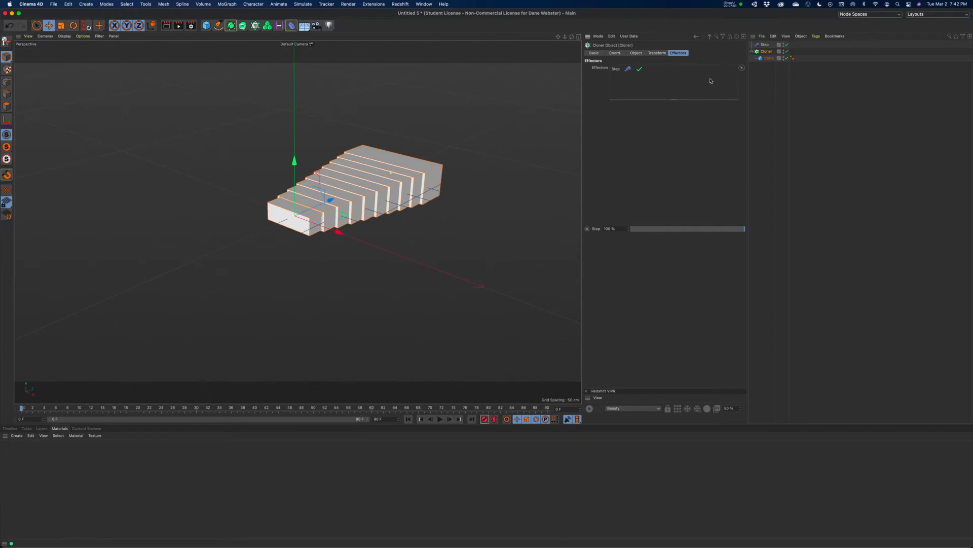
Review the Step effector's basic, coordinate and effector settings, including its strength
click(765, 45)
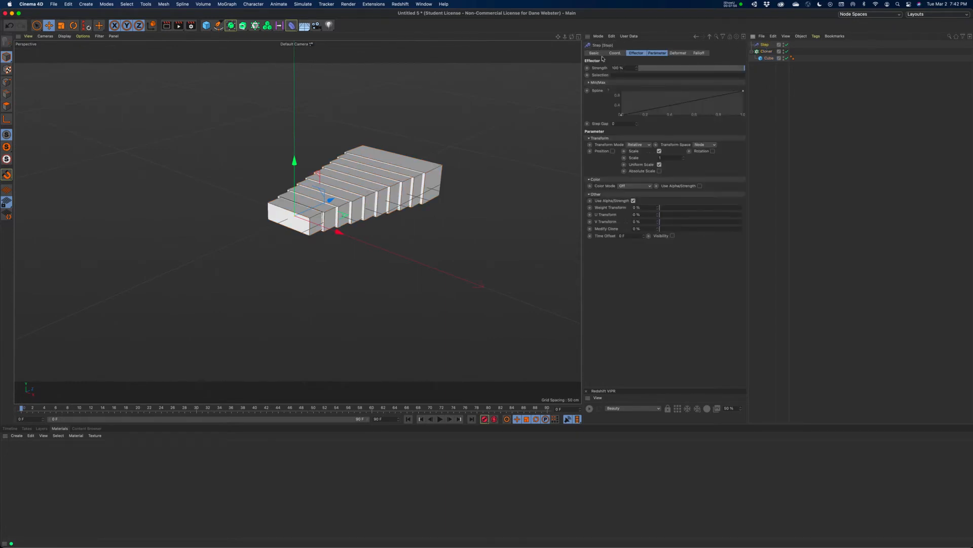
click(641, 54)
click(596, 54)
click(614, 54)
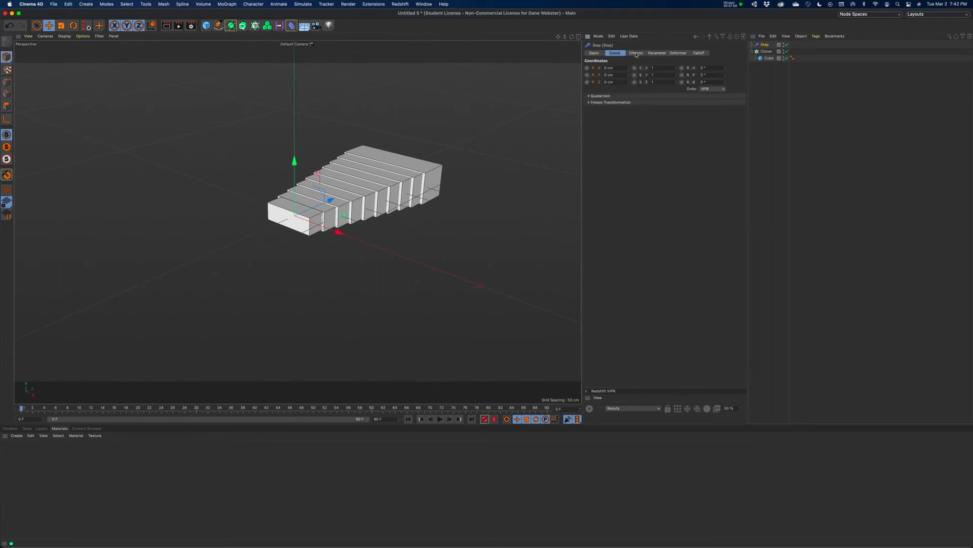
click(637, 53)
drag(743, 69, 768, 70)
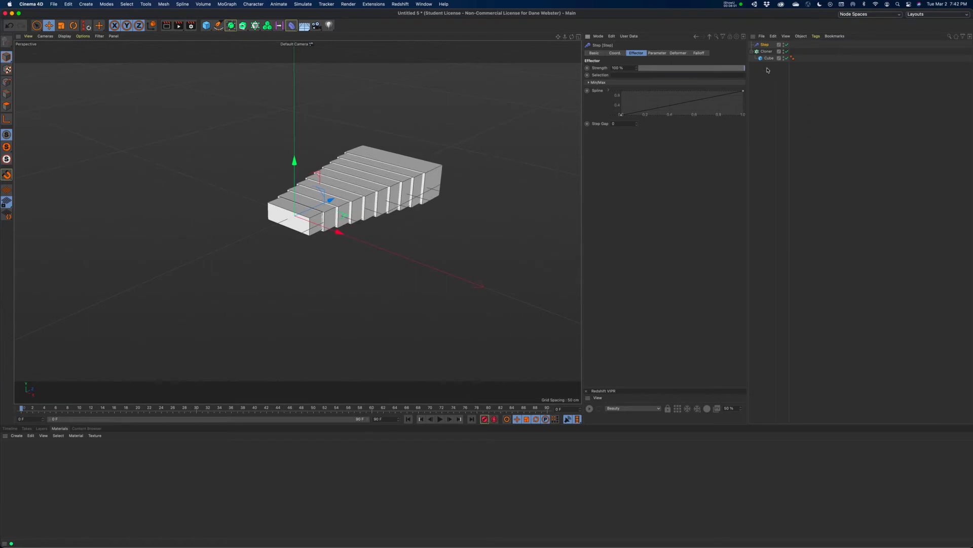
Try pulling an added point on the Step effector's spline downward, undoing each move
click(743, 93)
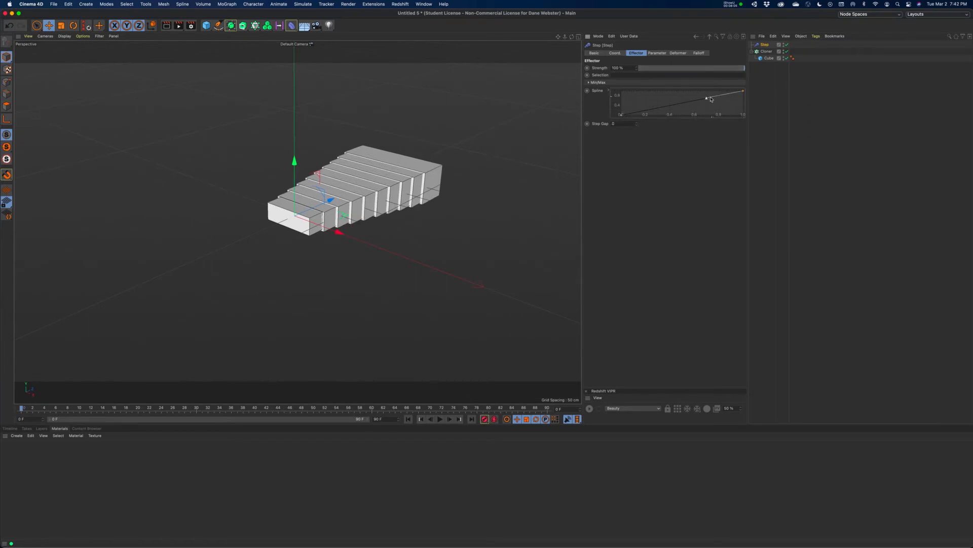
drag(706, 98, 677, 117)
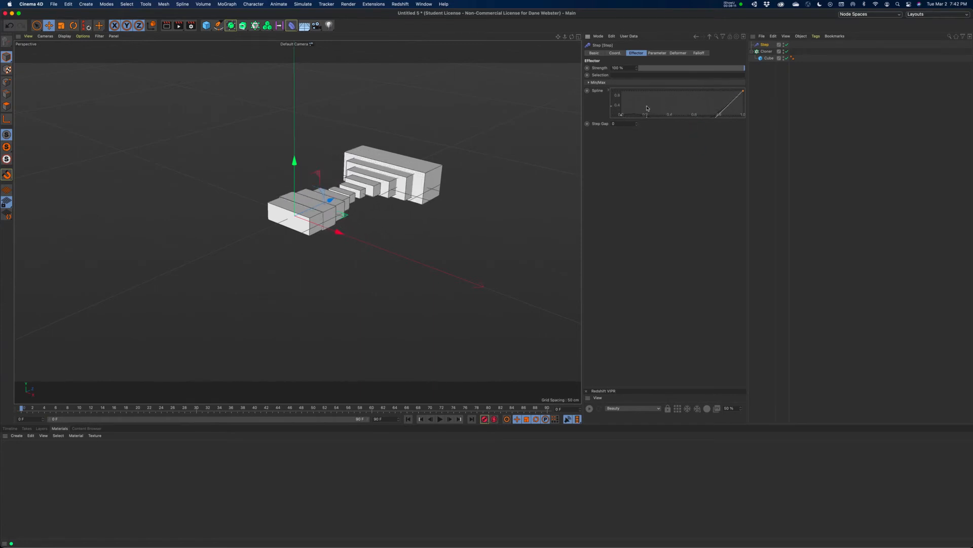
key(super+z)
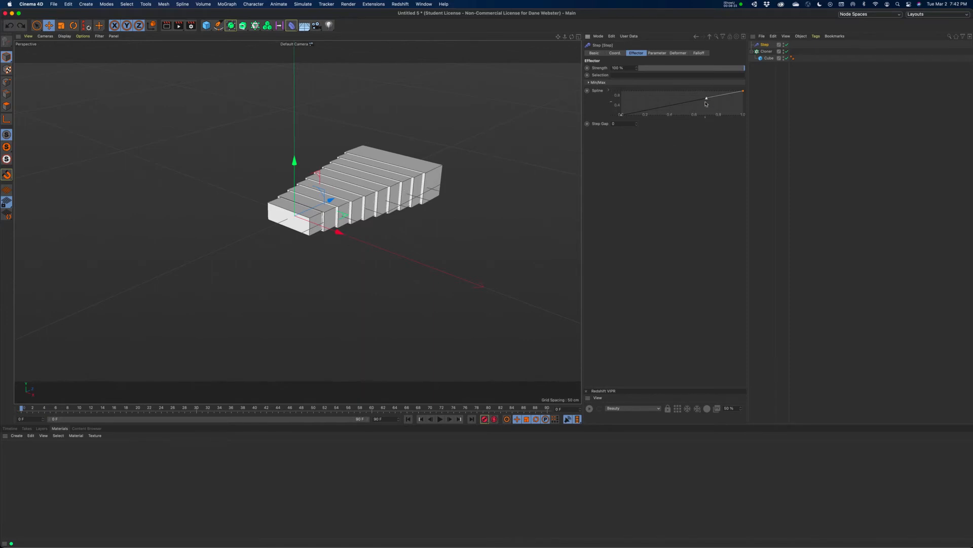
mouse_move(706, 98)
mouse_down()
mouse_move(685, 82)
mouse_move(677, 92)
mouse_move(723, 148)
mouse_move(771, 130)
mouse_move(702, 114)
mouse_up()
key(super+z)
Try a Y position of 113 cm in the Step effector's parameters, undo it and disable Position
click(656, 53)
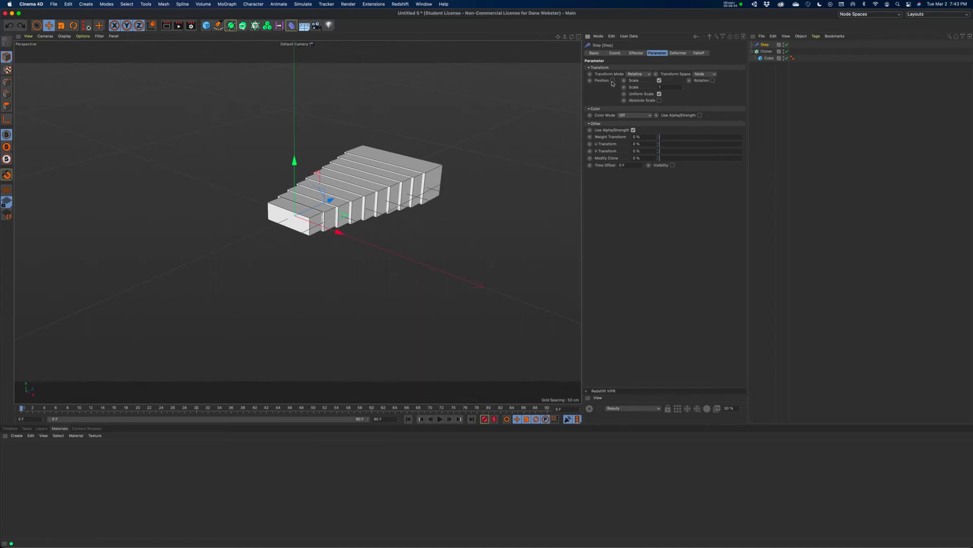
click(612, 80)
drag(638, 97, 628, 95)
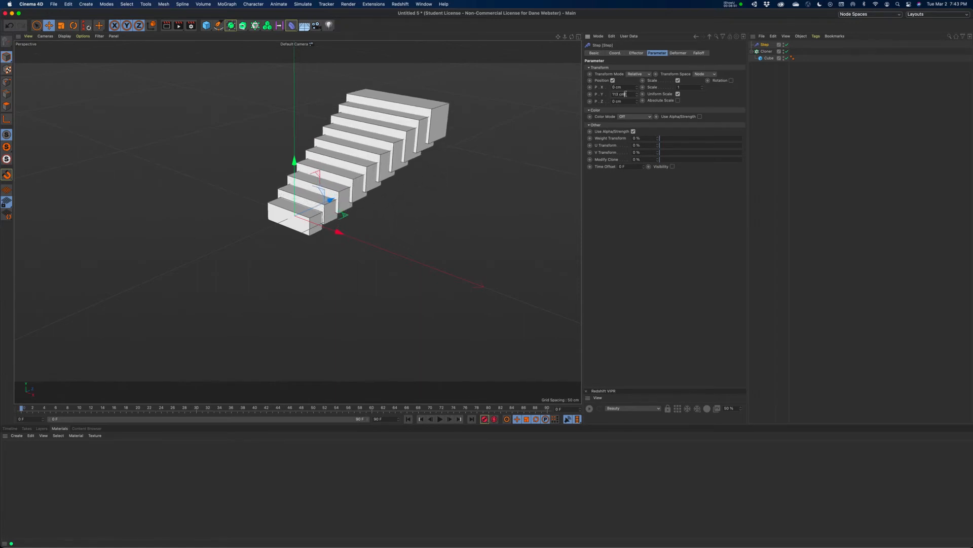
key(super+z)
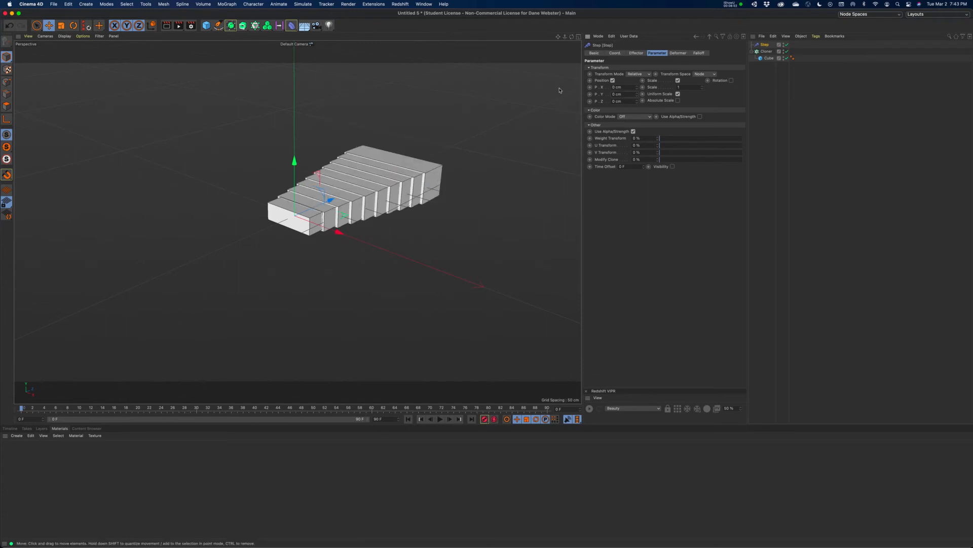
click(612, 80)
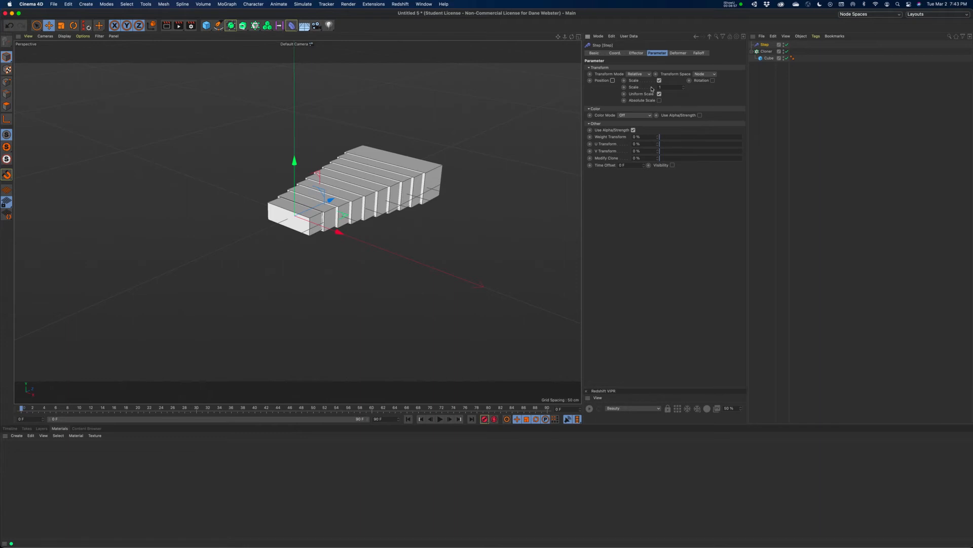
Try larger uniform scale values, including 10, on the Step effector and reset the scale to 1
drag(685, 88, 685, 89)
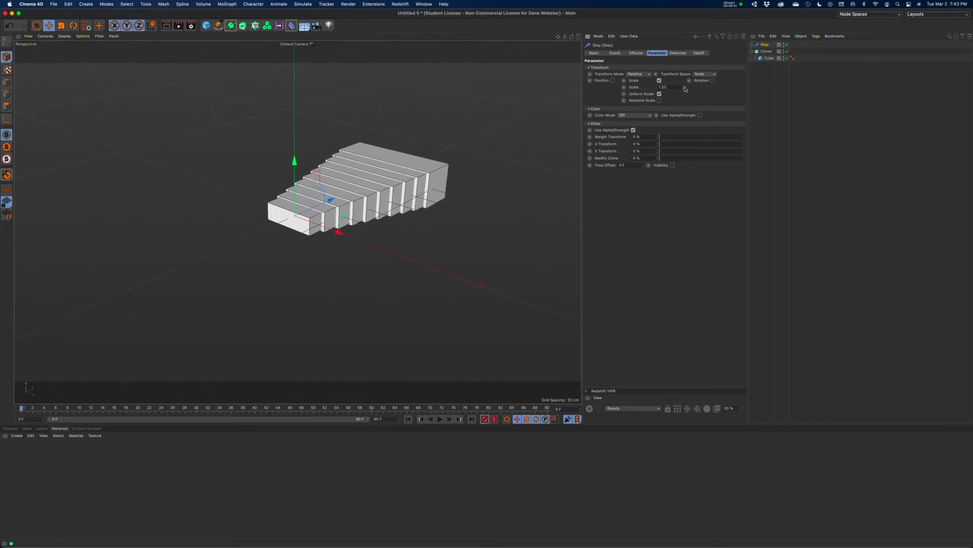
double_click(662, 87)
text(10)
key(Return)
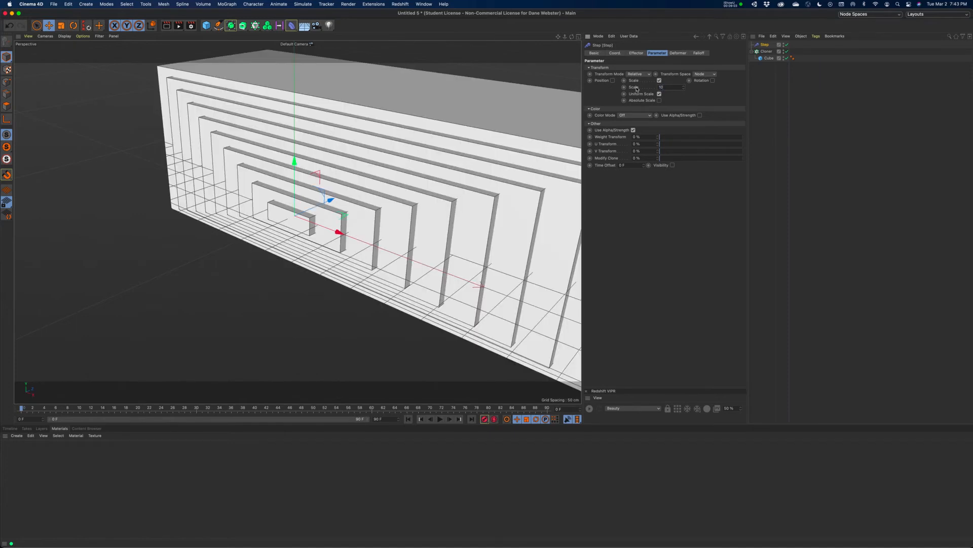
drag(685, 89, 684, 94)
double_click(675, 87)
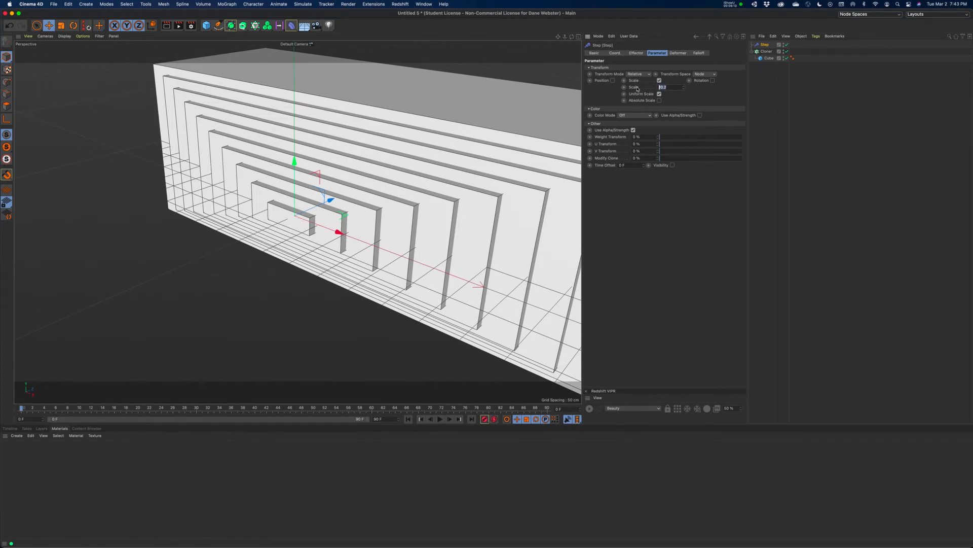
text(1)
key(Return)
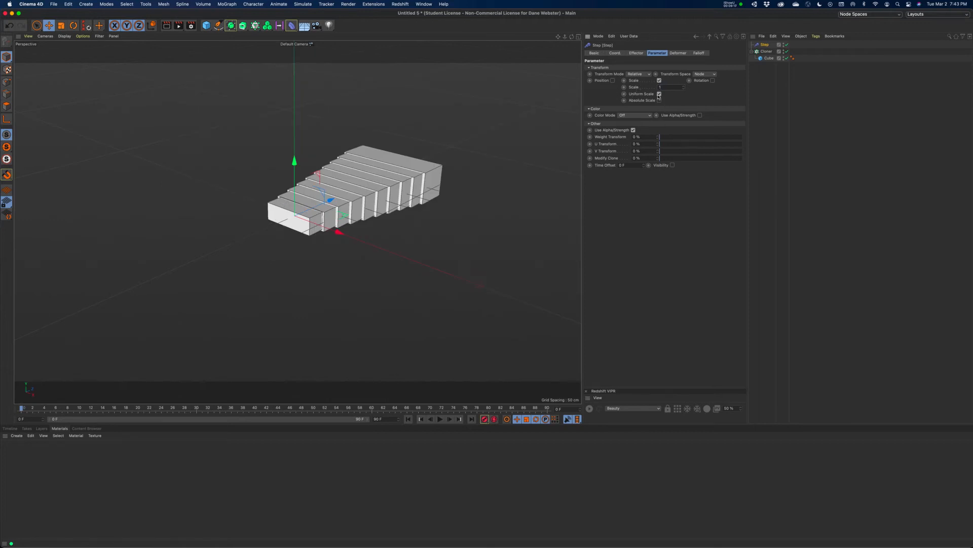
Turn off Uniform Scale on the Step effector and set its Y scale to 10
click(659, 94)
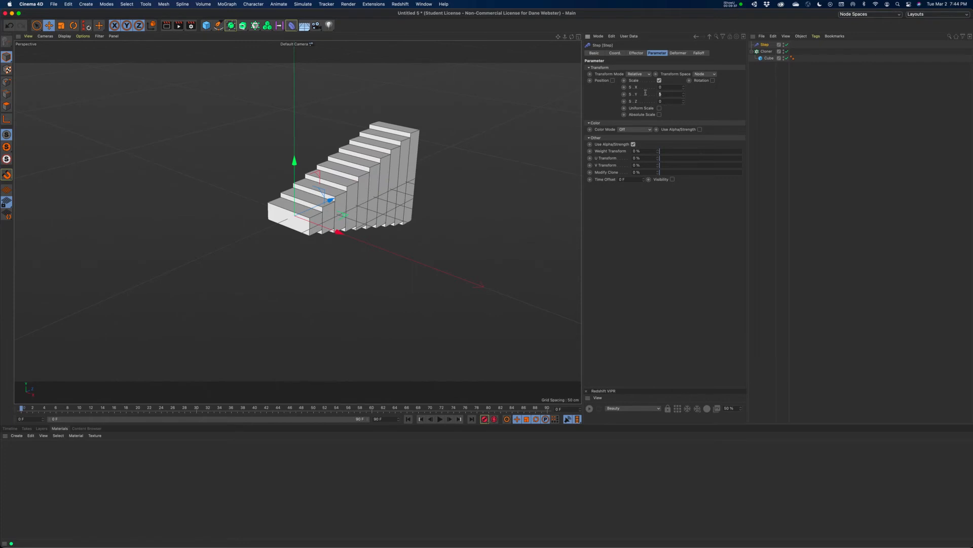
text(10)
key(Tab)
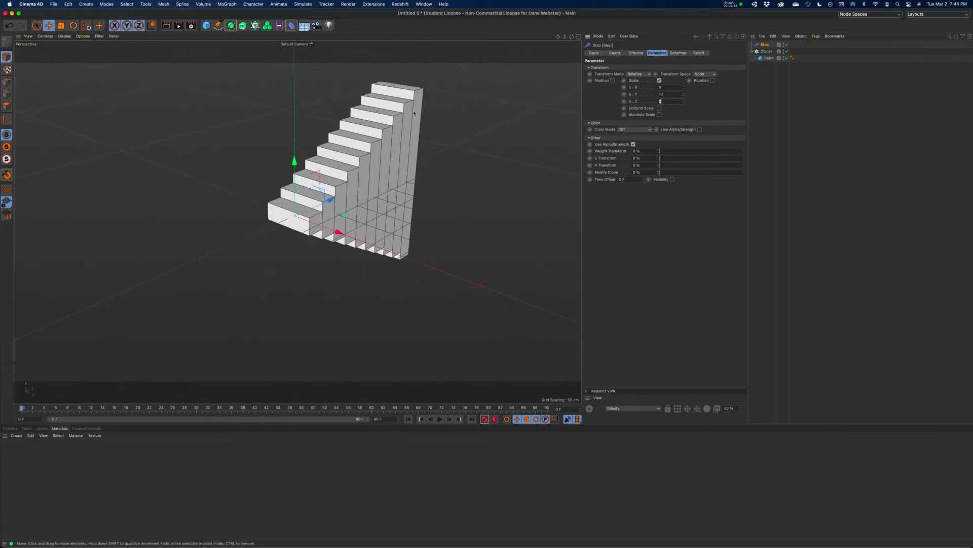
mouse_move(571, 37)
mouse_down()
mouse_move(581, 53)
mouse_move(572, 38)
mouse_up()
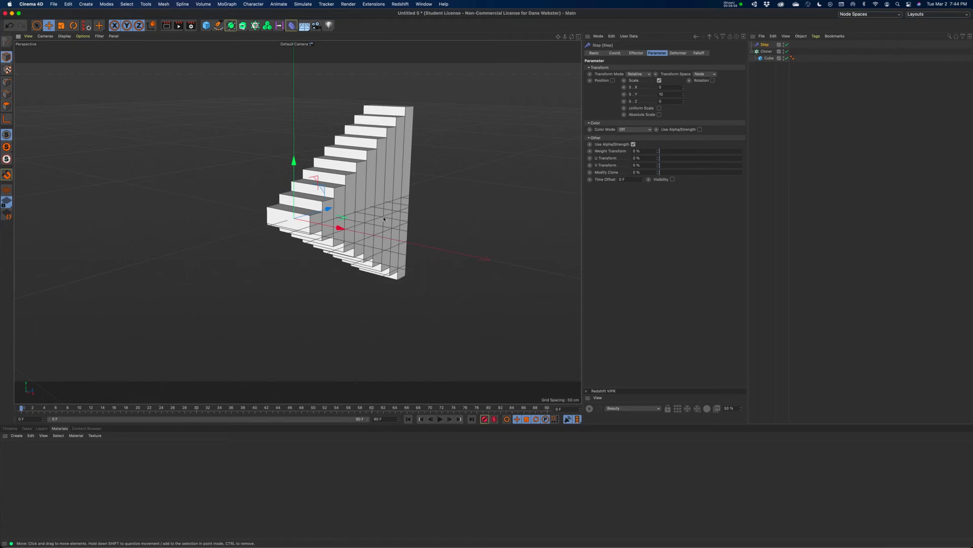
mouse_move(572, 38)
mouse_down()
mouse_move(560, 38)
mouse_move(573, 39)
mouse_up()
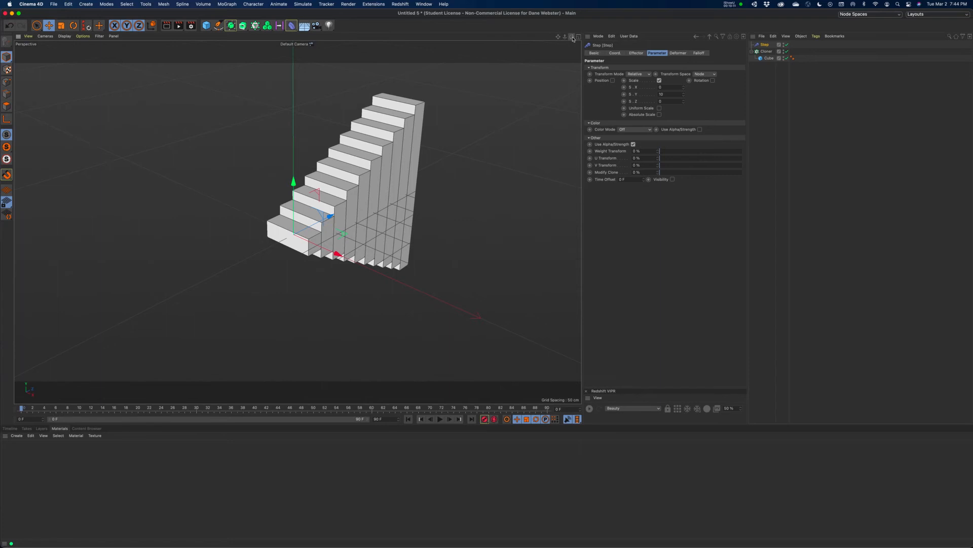
Try moving the cube inside the Cloner upward along Y, undoing each move
click(769, 59)
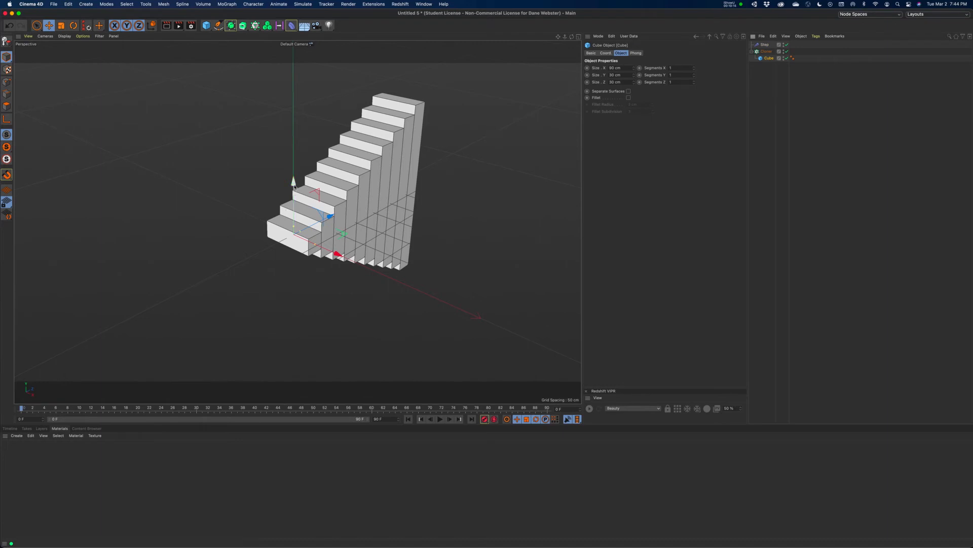
key(x)
key(z)
drag(289, 202, 303, 161)
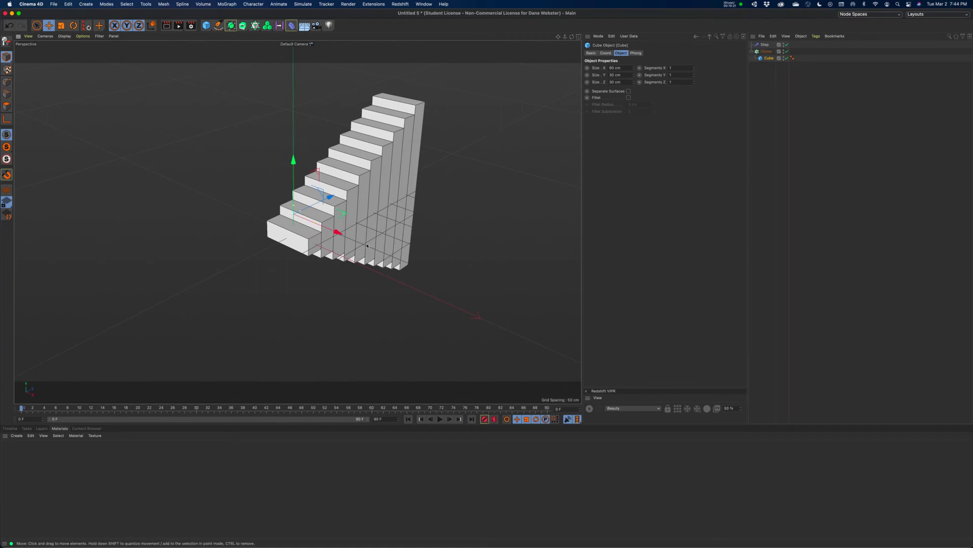
key(super+z)
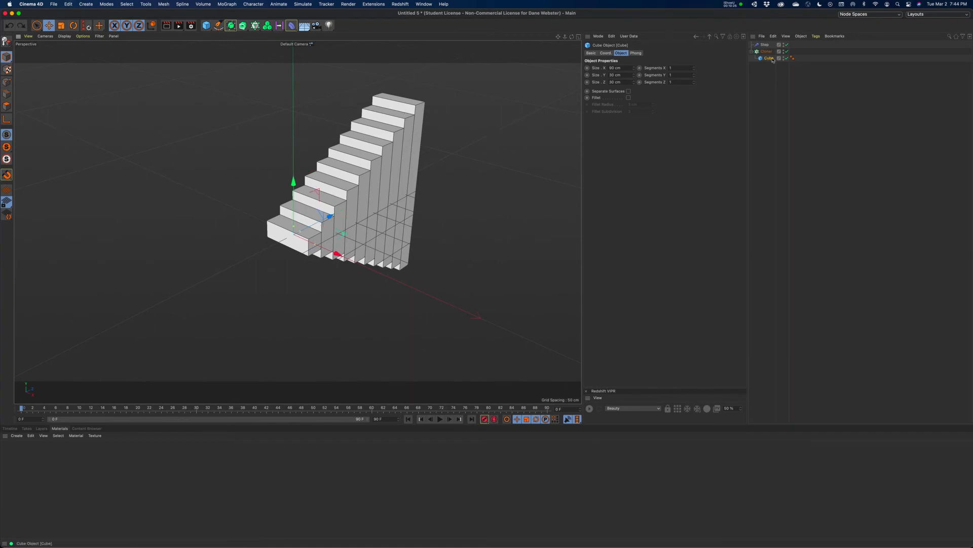
drag(294, 182, 296, 127)
key(super+z)
Create a Null object and place it inside the Cloner above the Cube
click(206, 25)
click(230, 35)
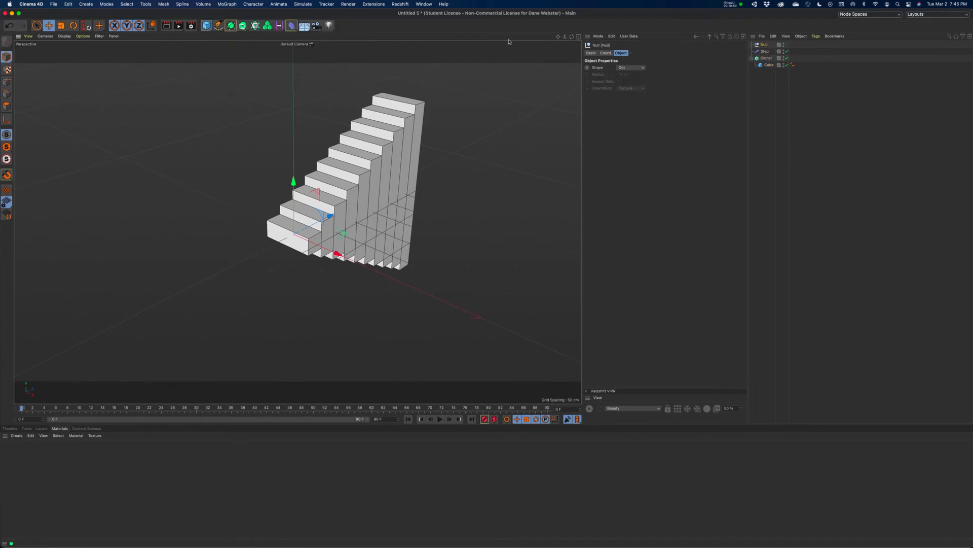
drag(762, 58, 770, 62)
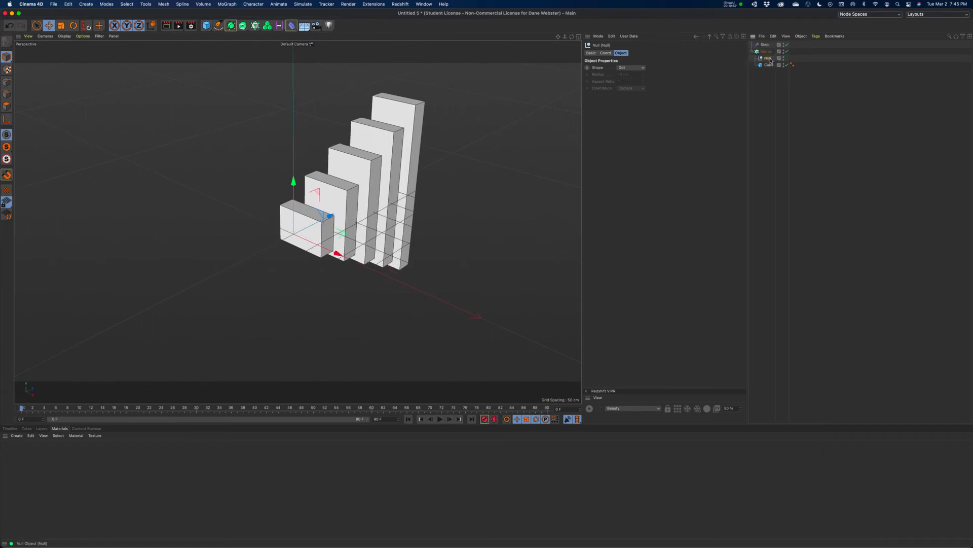
drag(573, 41, 574, 41)
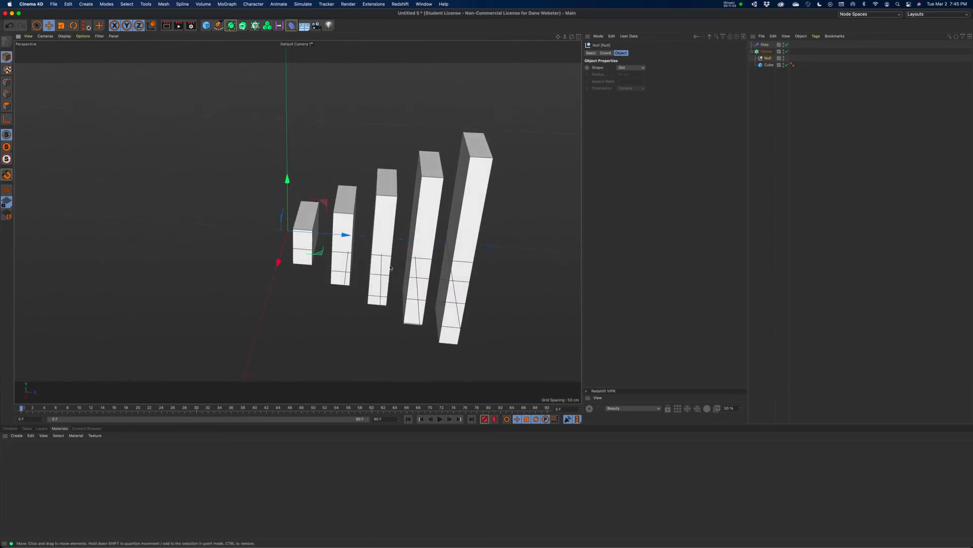
Examine the Cloner's effector and object settings and the spaced clones, and select the Null inside it
click(769, 52)
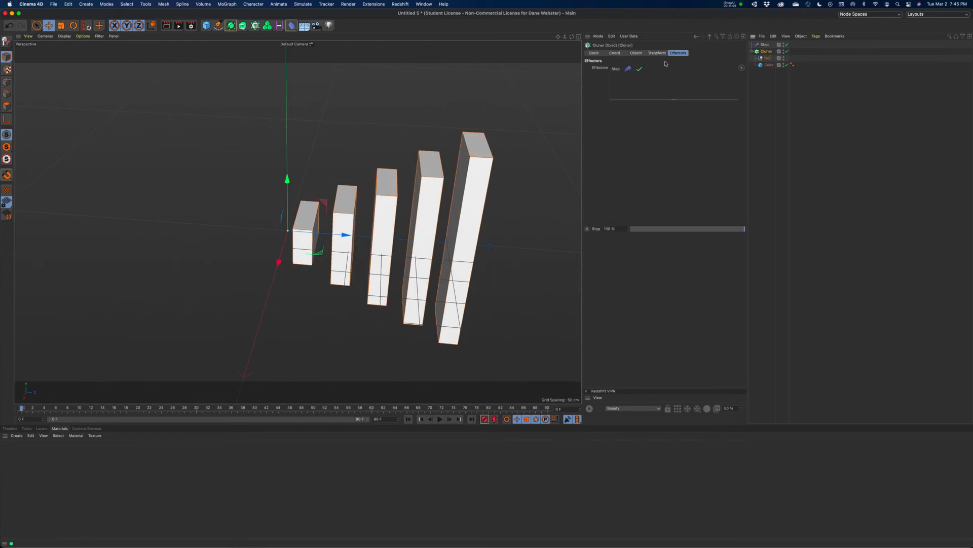
click(636, 52)
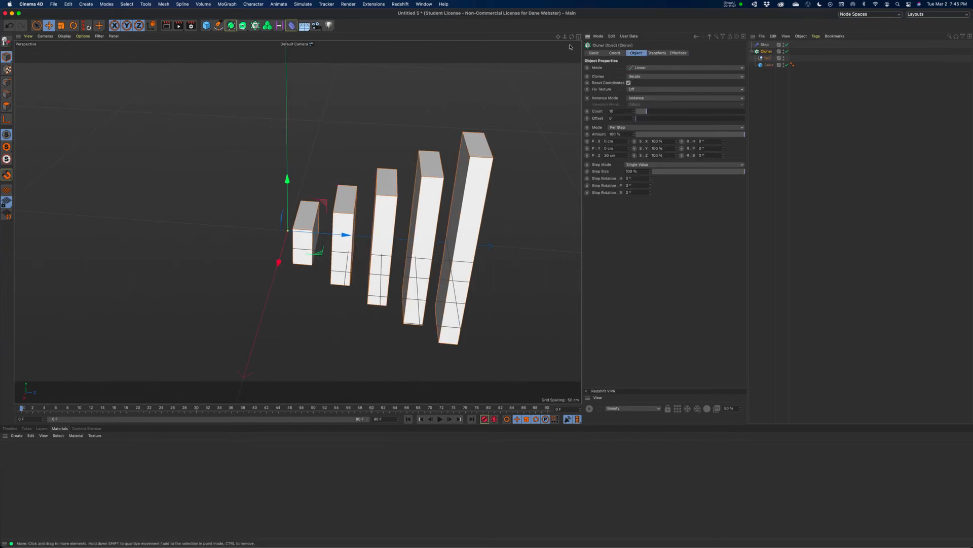
drag(572, 37, 637, 19)
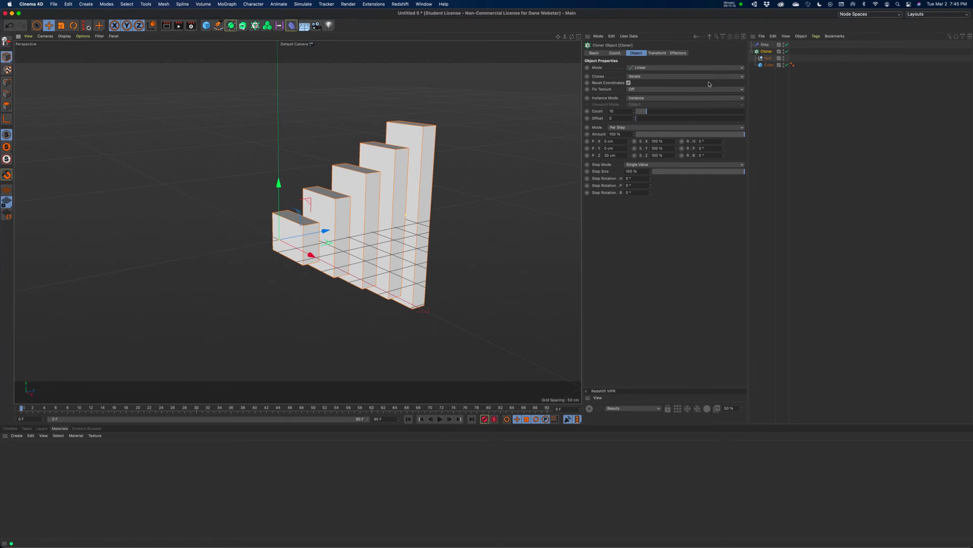
click(768, 62)
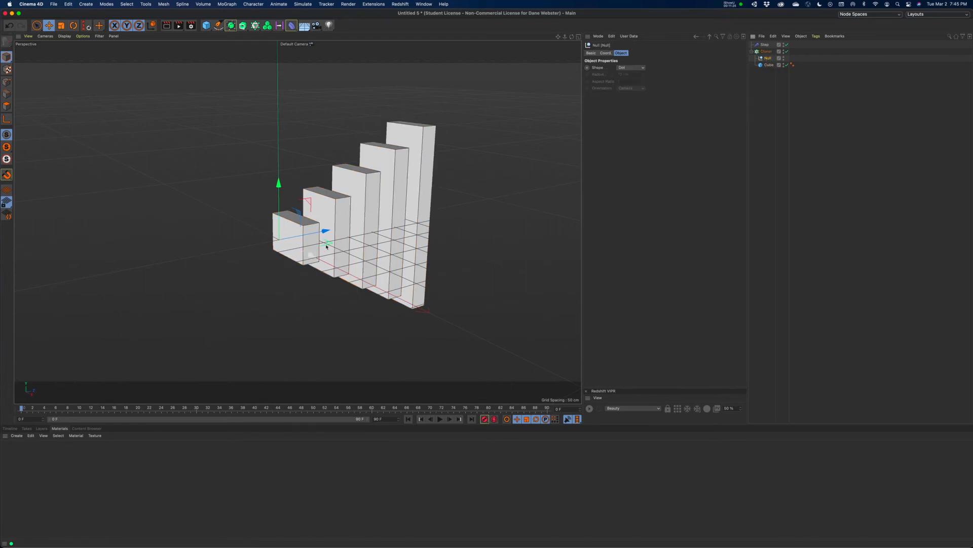
Try the Random and Sort clone distribution modes on the Cloner and return it to Iterate
drag(572, 37, 573, 39)
click(765, 51)
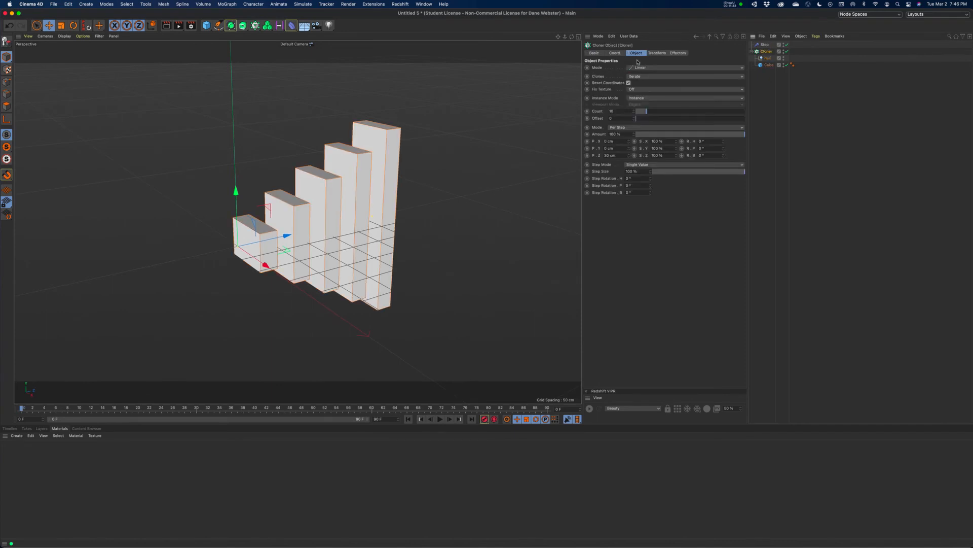
click(639, 76)
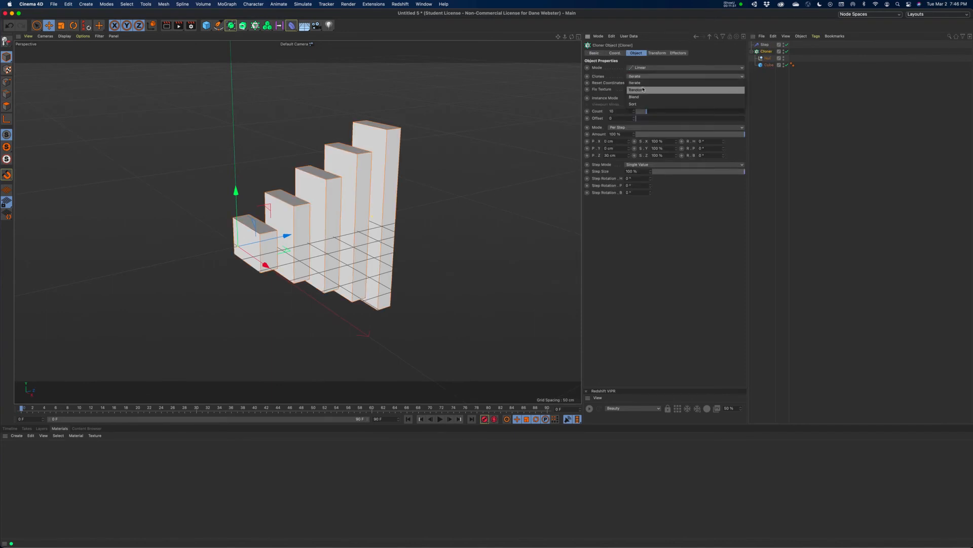
click(637, 90)
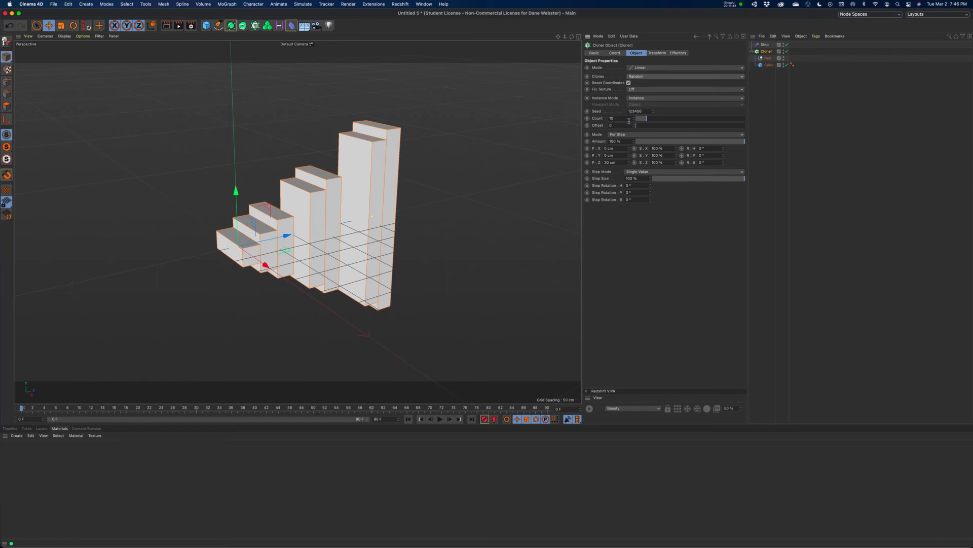
click(642, 78)
click(642, 102)
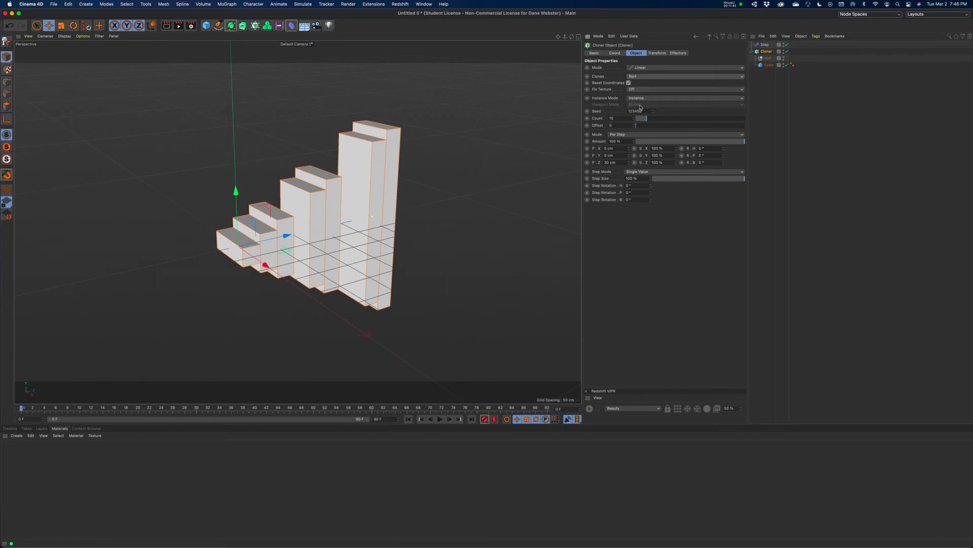
click(648, 77)
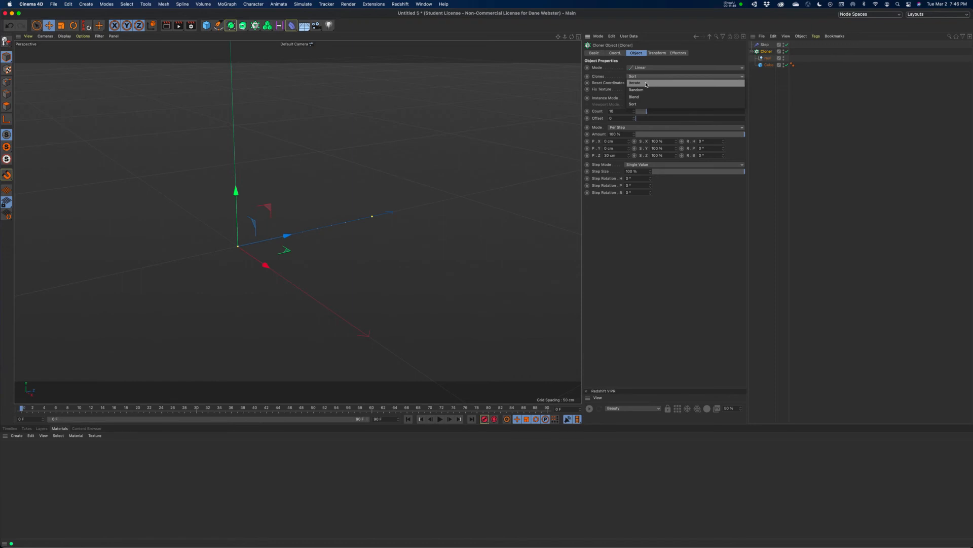
click(647, 83)
click(647, 80)
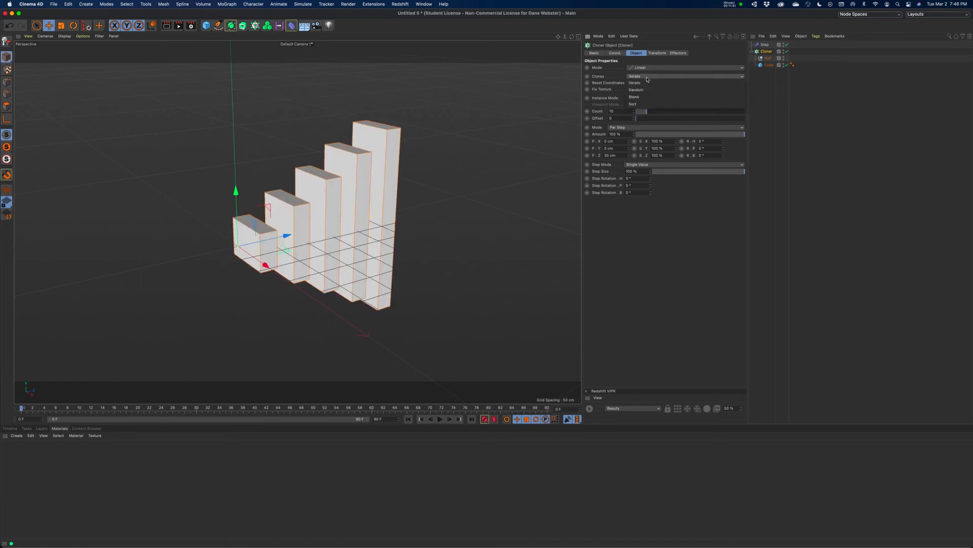
click(646, 83)
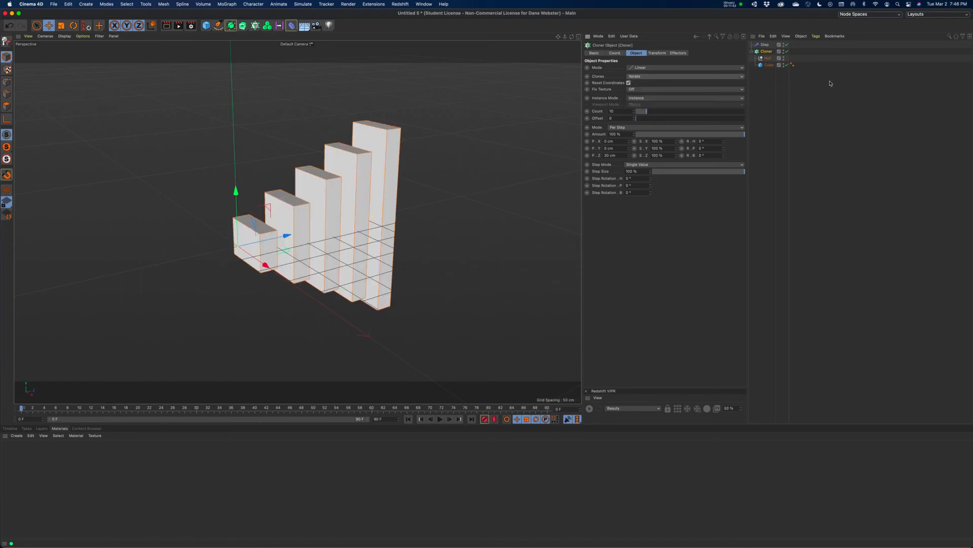
Nest the Cube under the Null inside the Cloner and move it up about 22 cm along Y
click(768, 59)
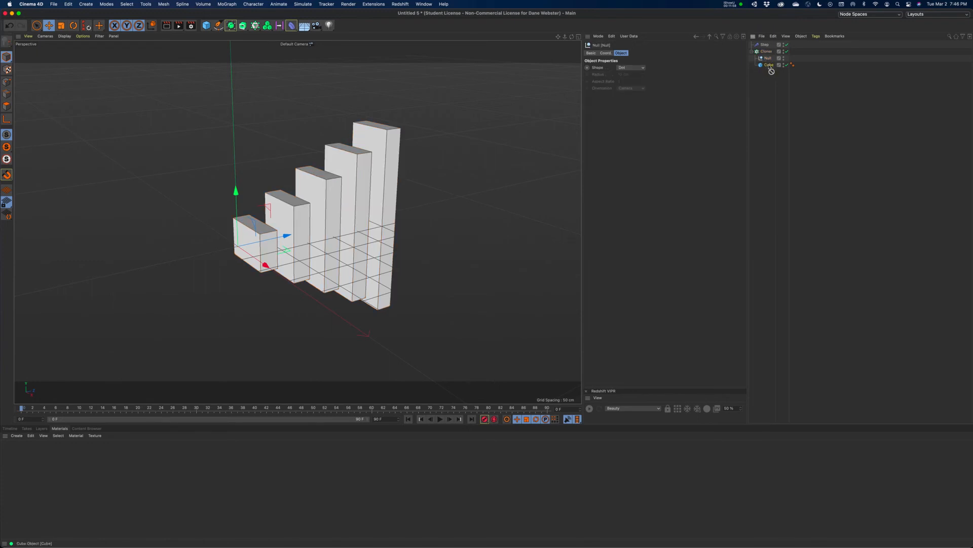
drag(769, 66, 769, 61)
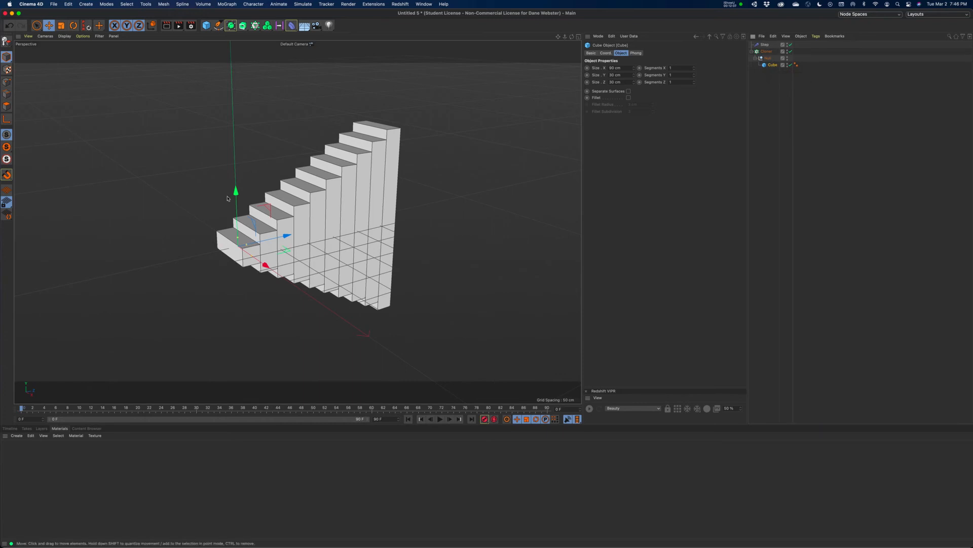
mouse_move(236, 194)
mouse_down()
mouse_move(239, 205)
mouse_move(243, 181)
mouse_up()
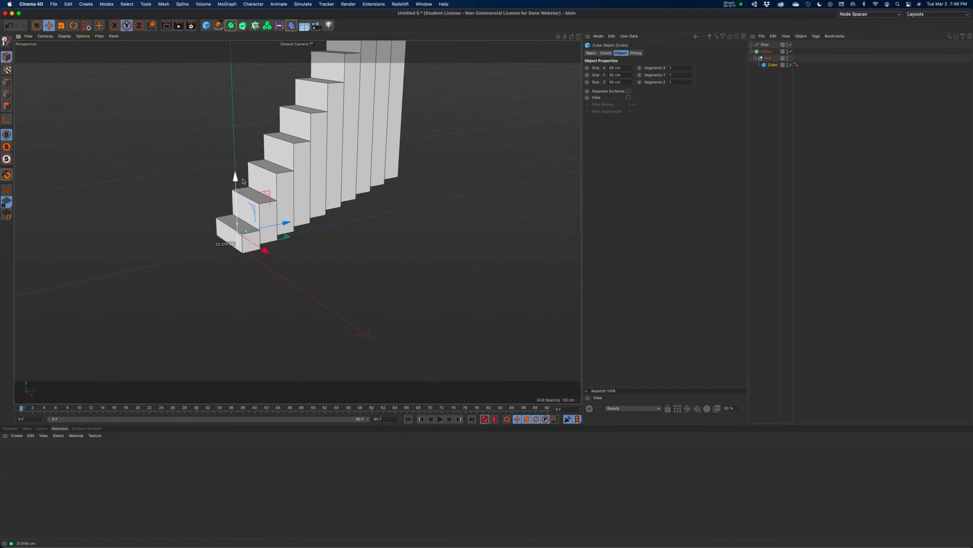
alt+drag(404, 256, 385, 237)
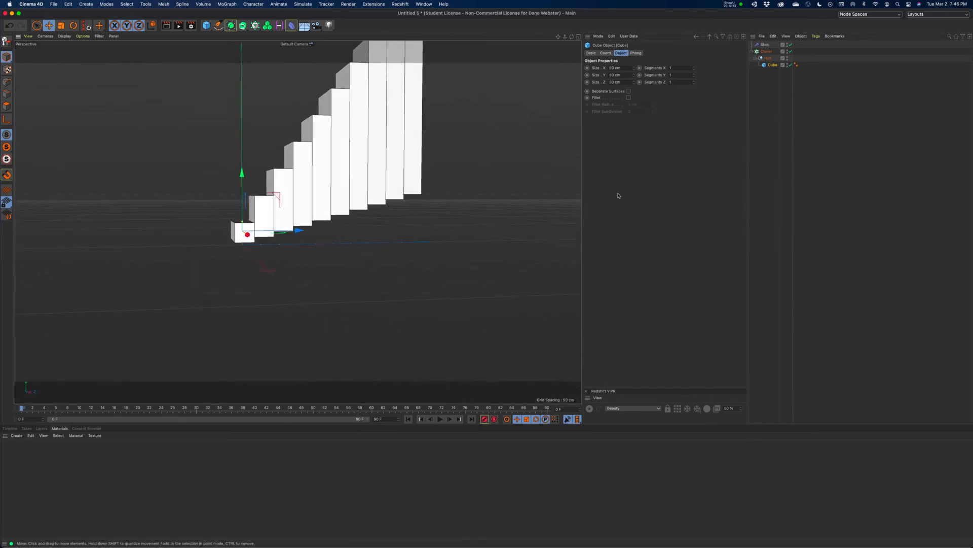
Try the Locator display shape on the Null and set its shape to Circle
click(767, 59)
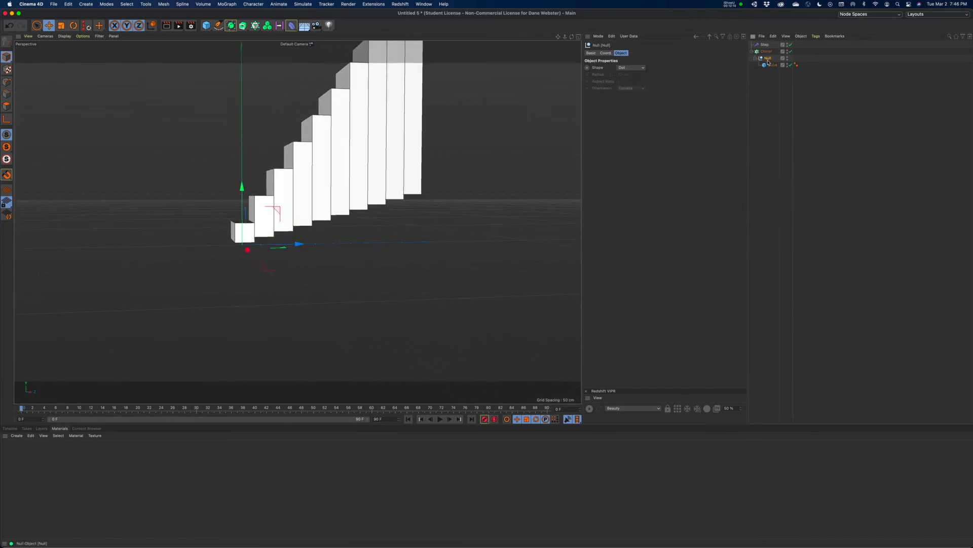
click(631, 67)
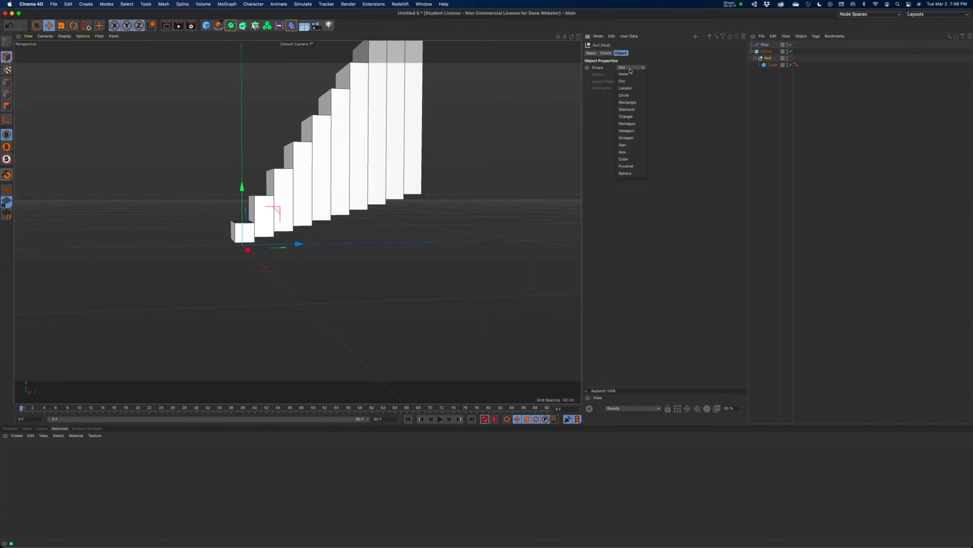
click(631, 88)
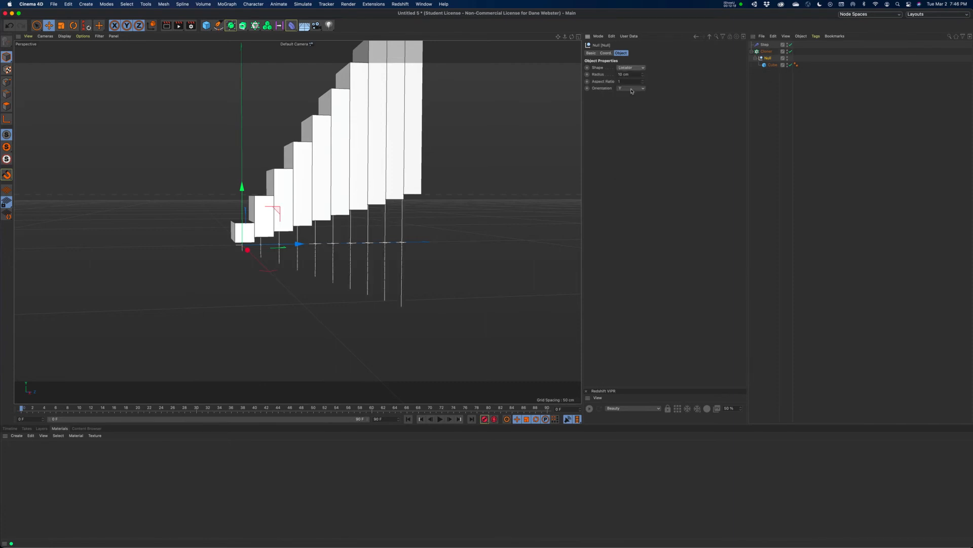
click(634, 70)
click(632, 98)
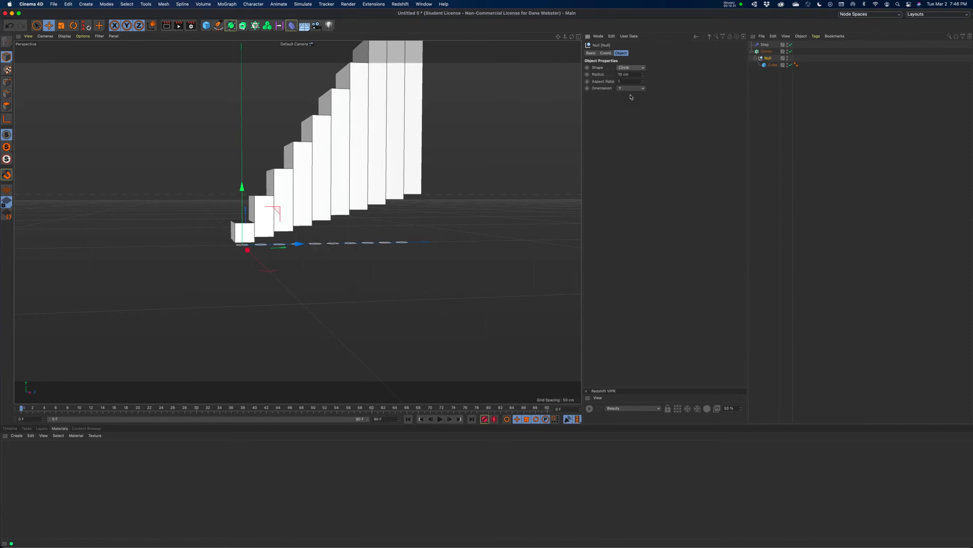
Try scaling the Null along its Y axis and undo the change
mouse_move(266, 289)
alt+mouse_down()
mouse_move(305, 306)
mouse_move(187, 300)
mouse_move(369, 244)
alt+mouse_up()
alt+right_drag(348, 267, 397, 271)
alt+drag(399, 271, 488, 274)
alt+right_drag(489, 271, 452, 247)
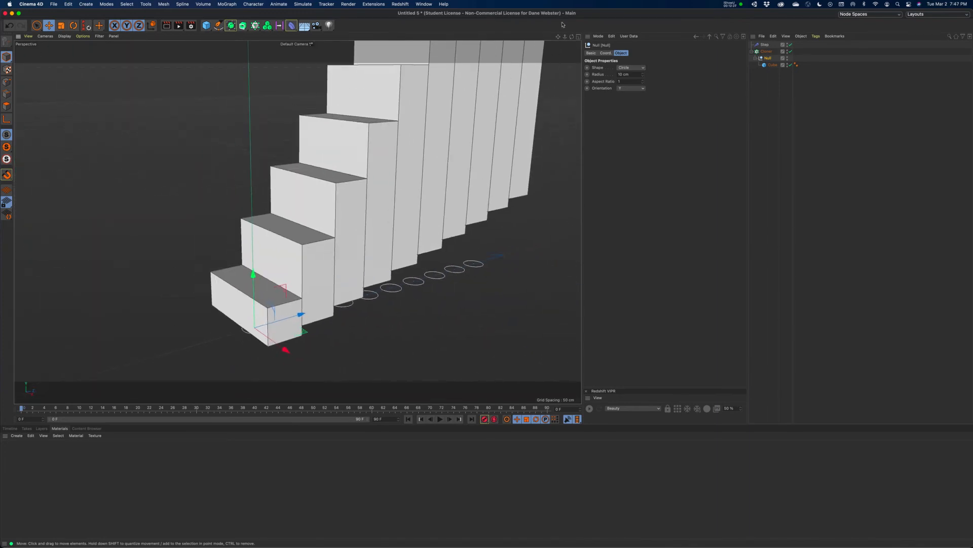
alt+middle_drag(452, 246, 432, 221)
alt+drag(433, 222, 261, 307)
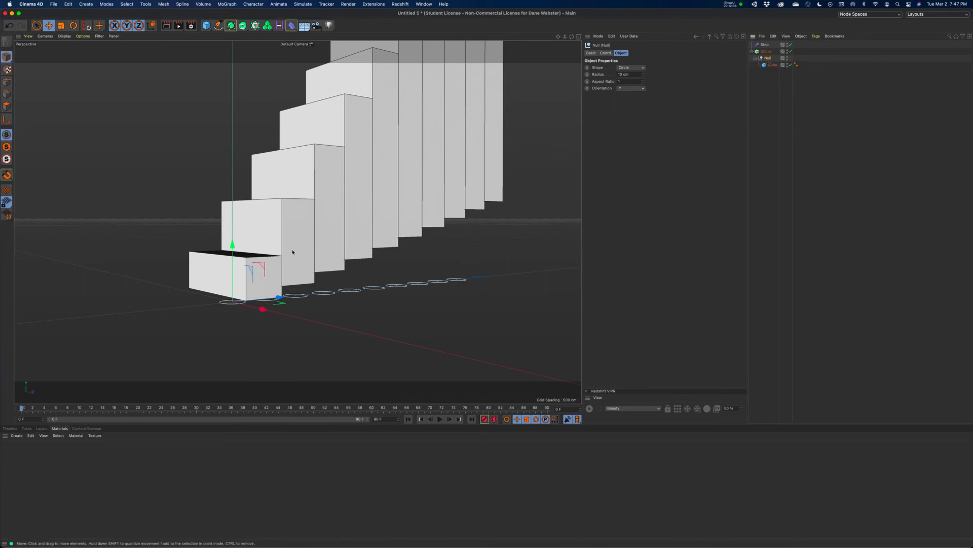
alt+drag(294, 252, 298, 262)
click(72, 26)
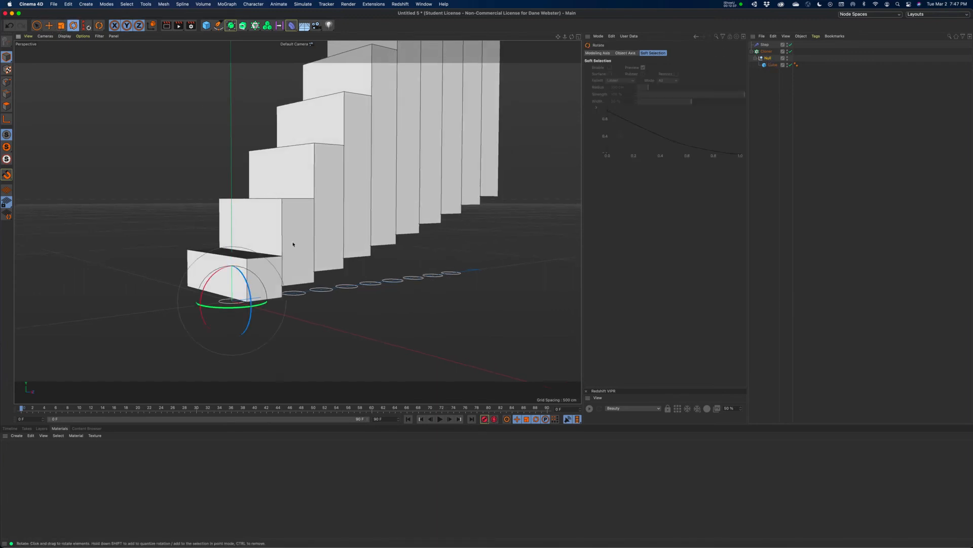
key(t)
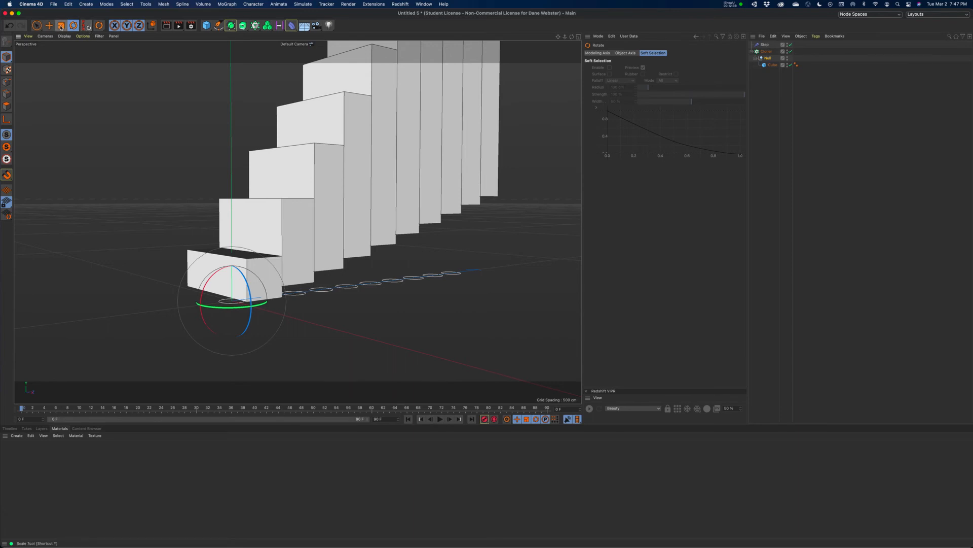
drag(238, 246, 228, 206)
key(super+z)
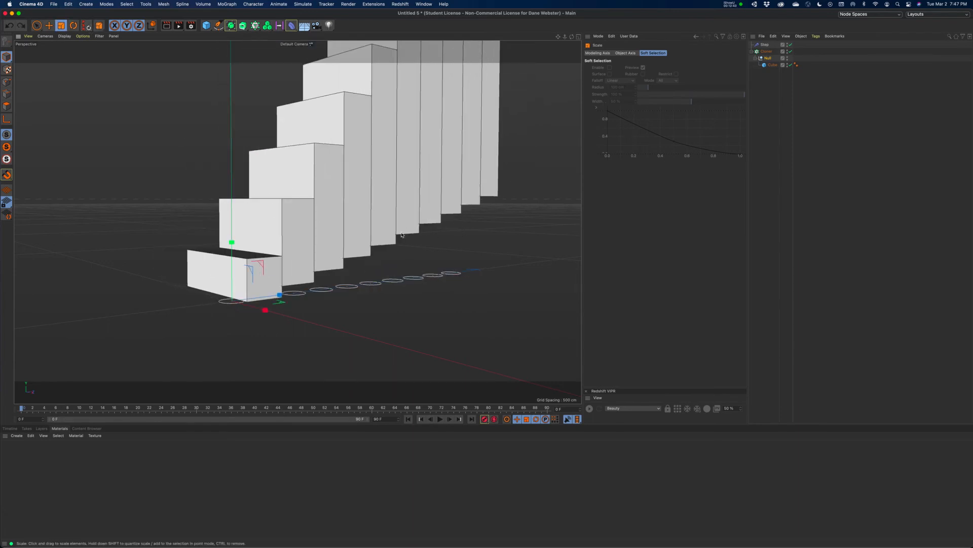
Set the Cube's Y position inside the Null to 15 cm
alt+drag(402, 234, 437, 245)
scroll(438, 244, down, 5)
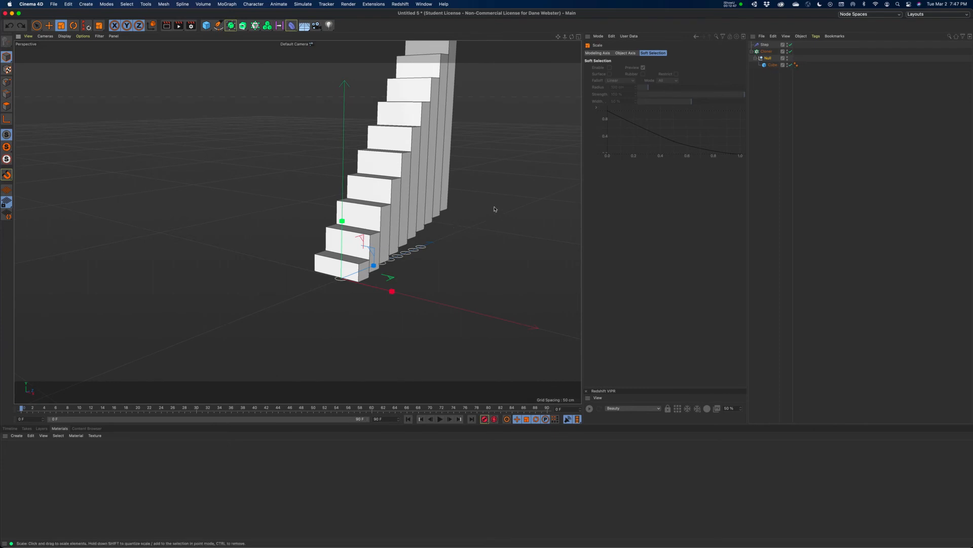
alt+drag(497, 213, 489, 204)
drag(557, 38, 518, 38)
alt+drag(477, 234, 433, 278)
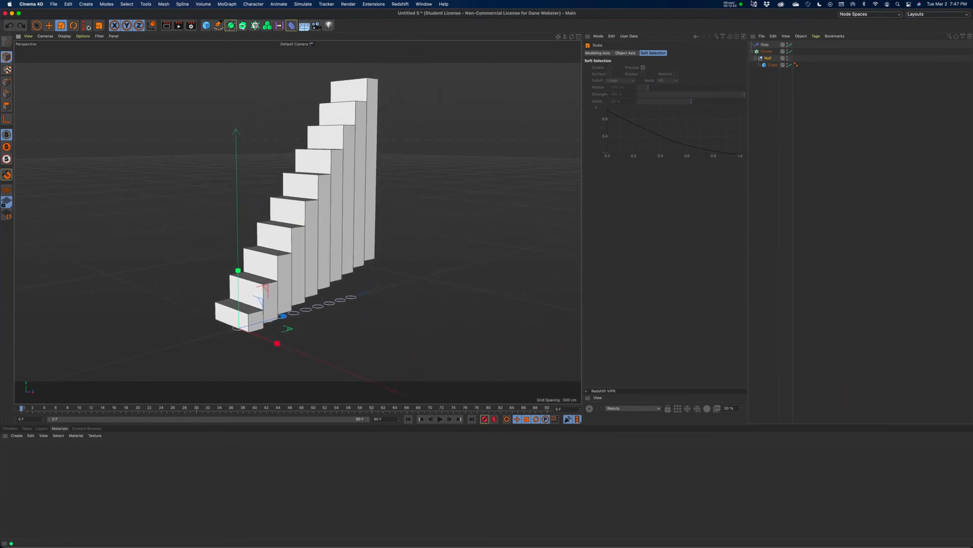
click(773, 65)
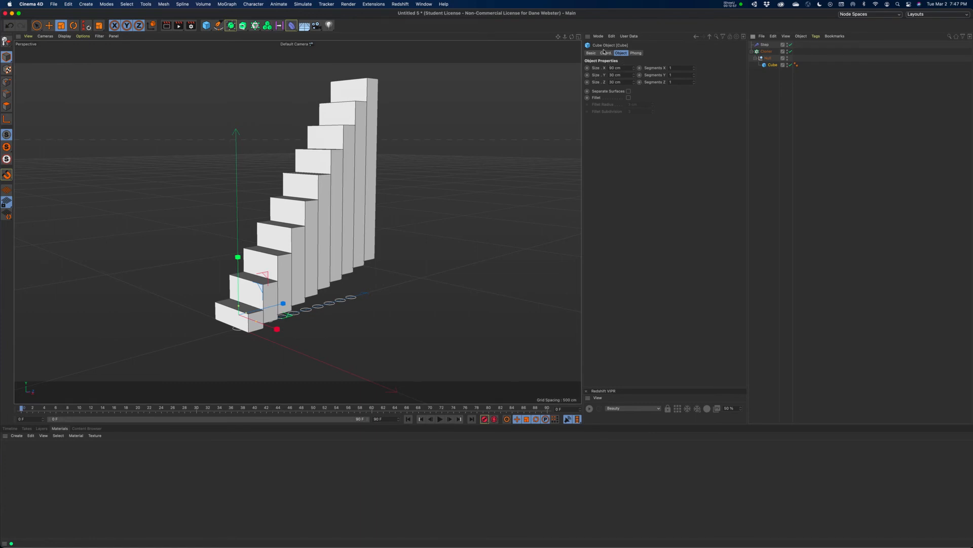
click(606, 53)
click(614, 75)
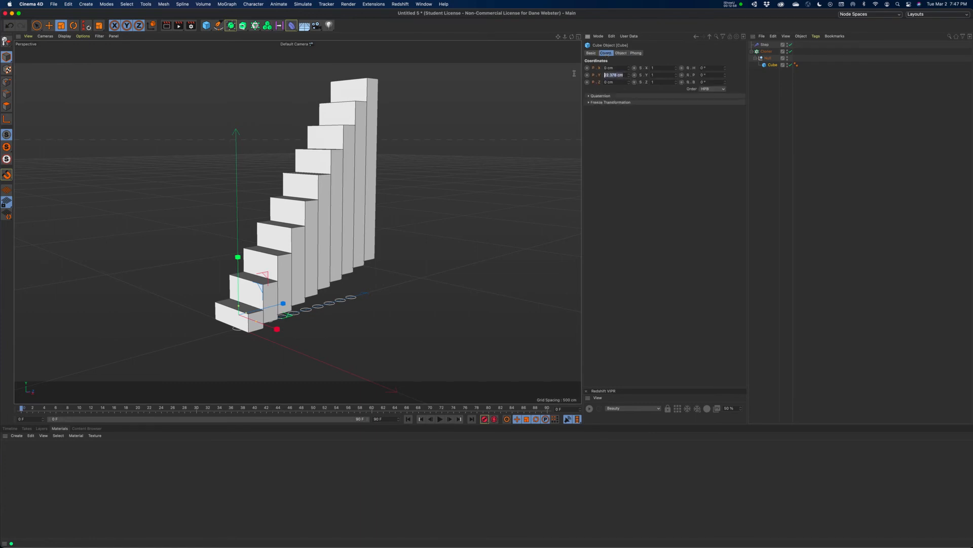
text(15)
key(Return)
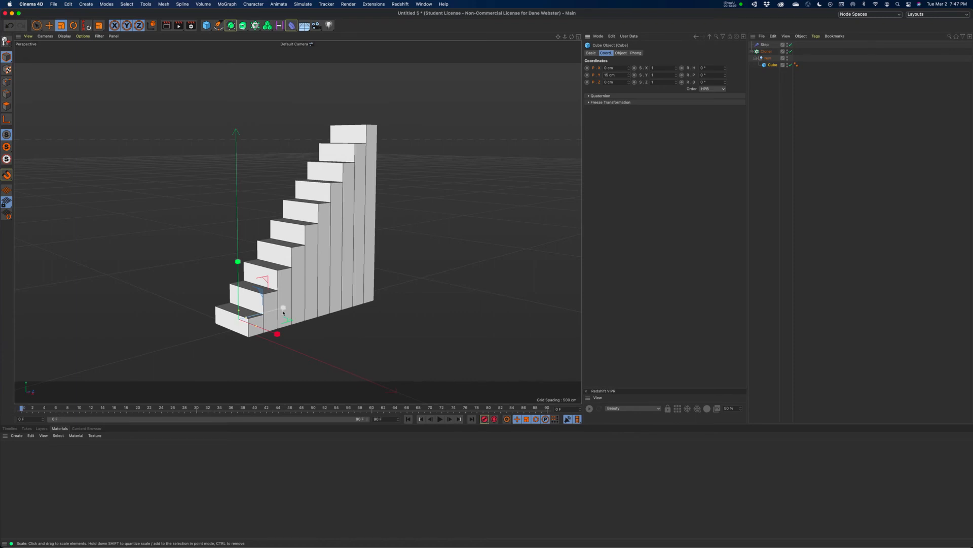
Examine the stepped clones, compare the coordinates of the Null and the Cube, and review the Cloner's object properties
alt+drag(319, 315, 344, 327)
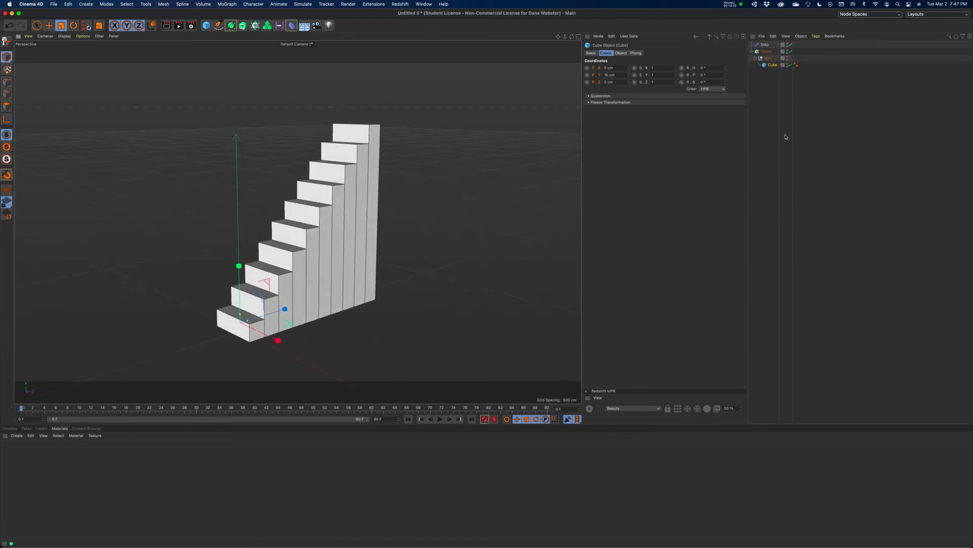
click(771, 60)
alt+drag(399, 230, 391, 236)
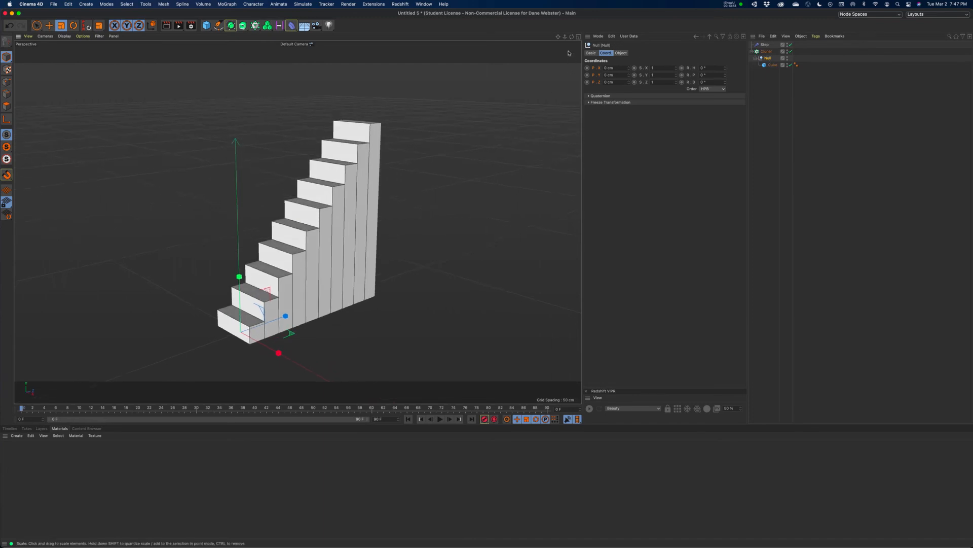
drag(559, 37, 579, 20)
alt+drag(499, 131, 495, 123)
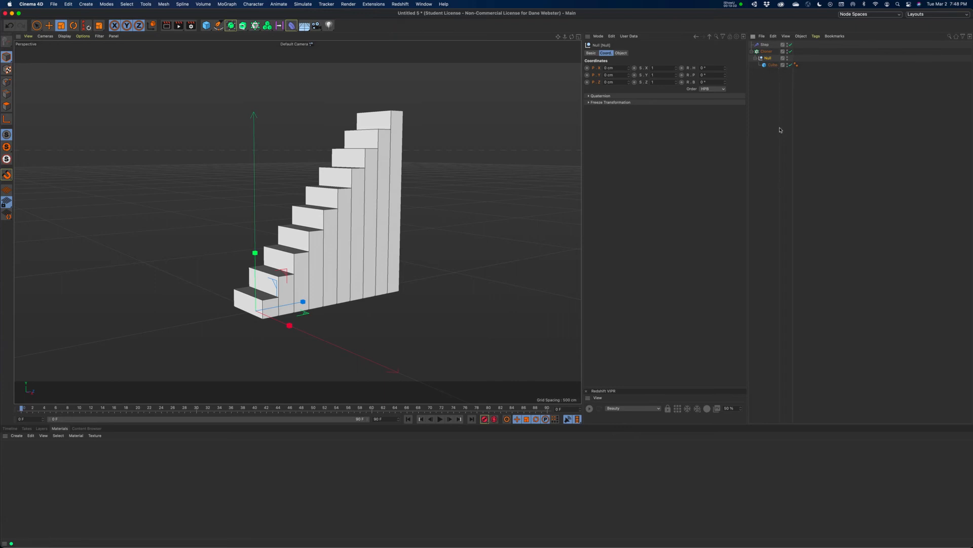
click(771, 65)
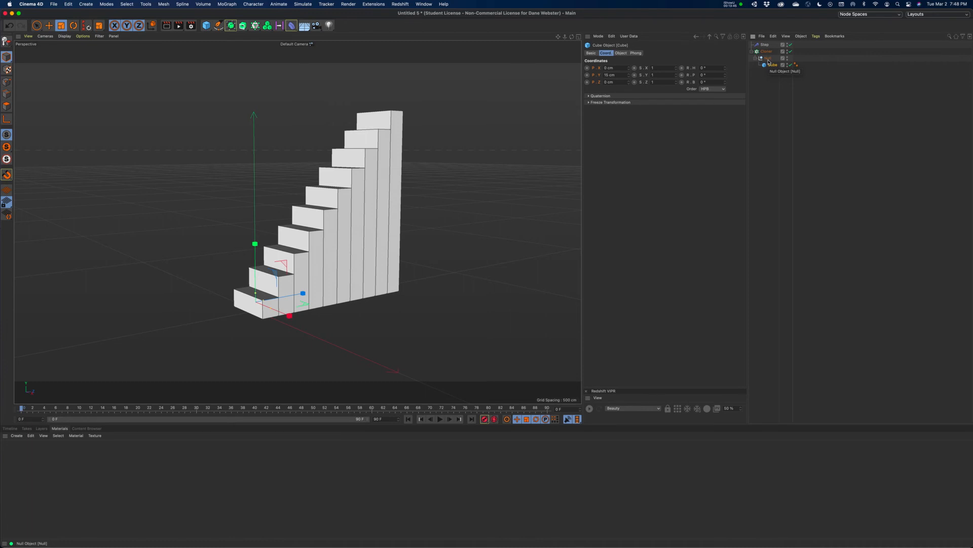
click(769, 61)
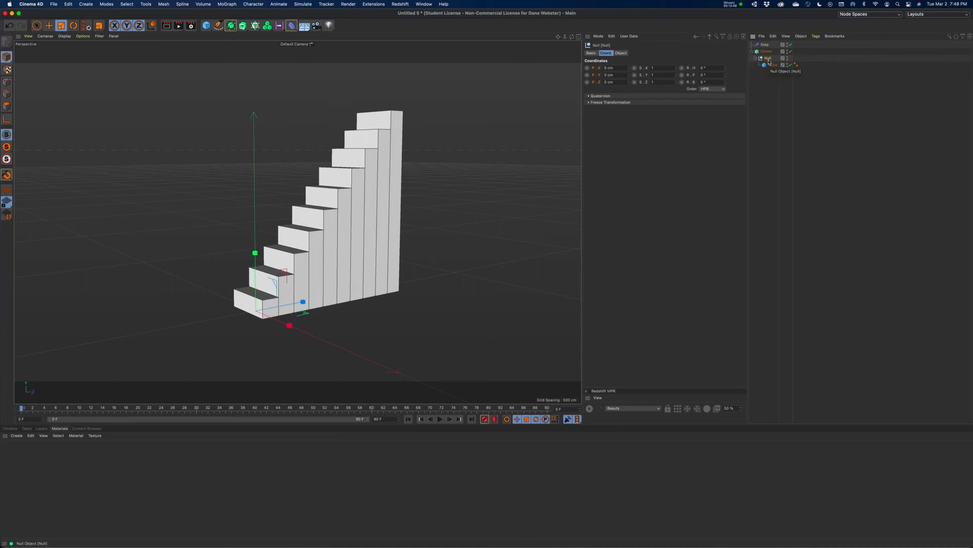
click(772, 66)
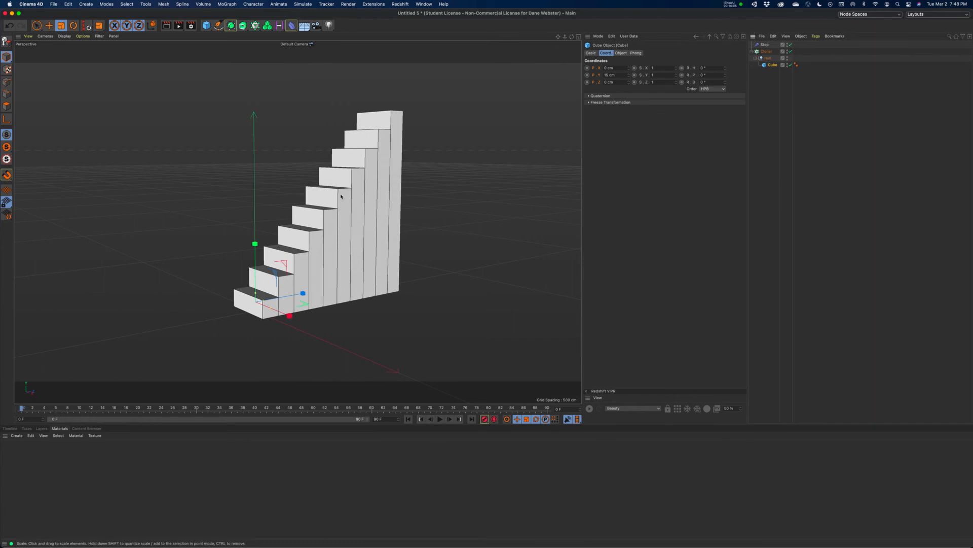
click(766, 51)
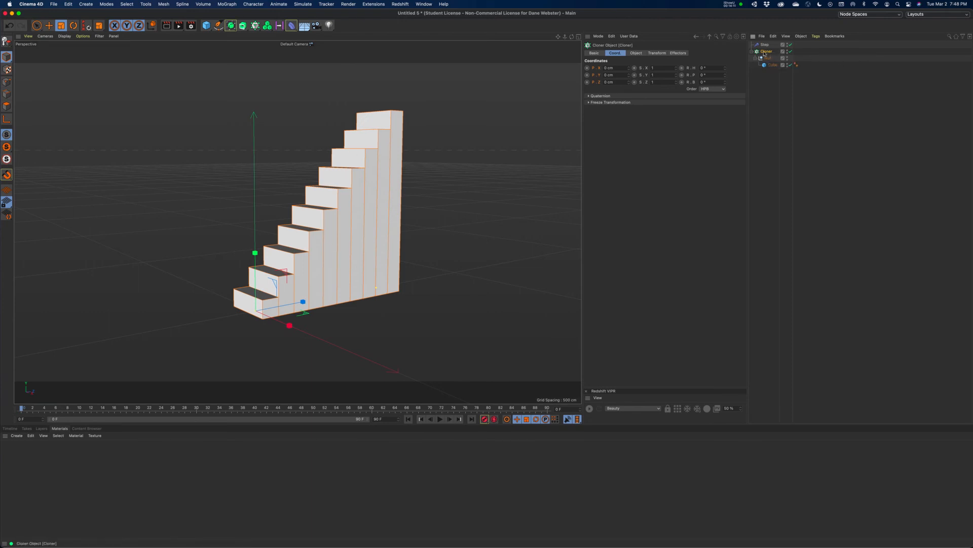
click(637, 53)
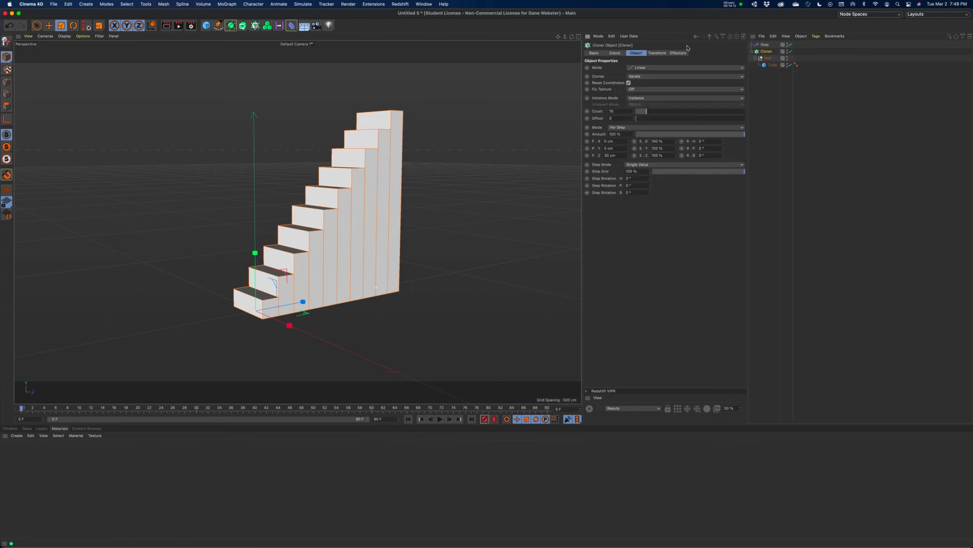
Set the Step effector's Y scale to 5
click(765, 45)
click(655, 53)
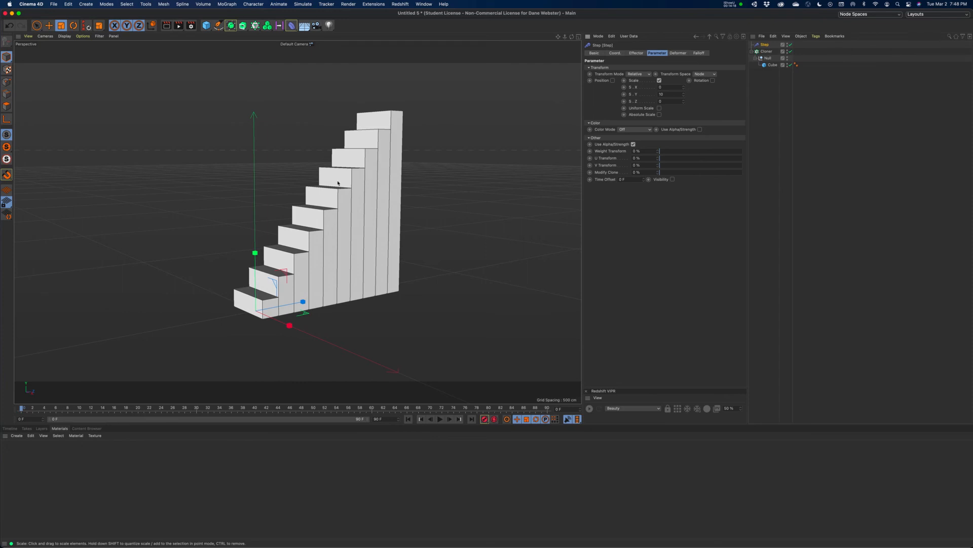
drag(674, 95, 625, 93)
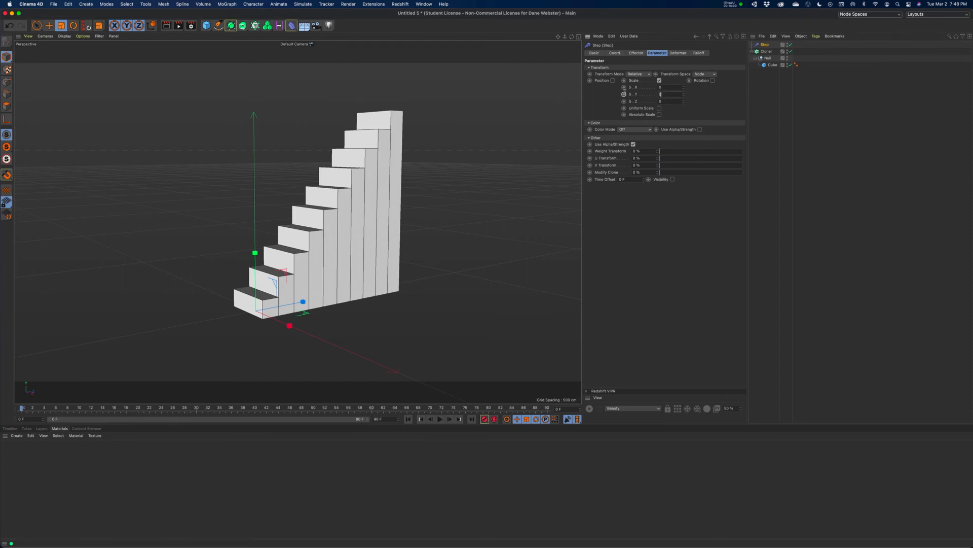
key(Tab)
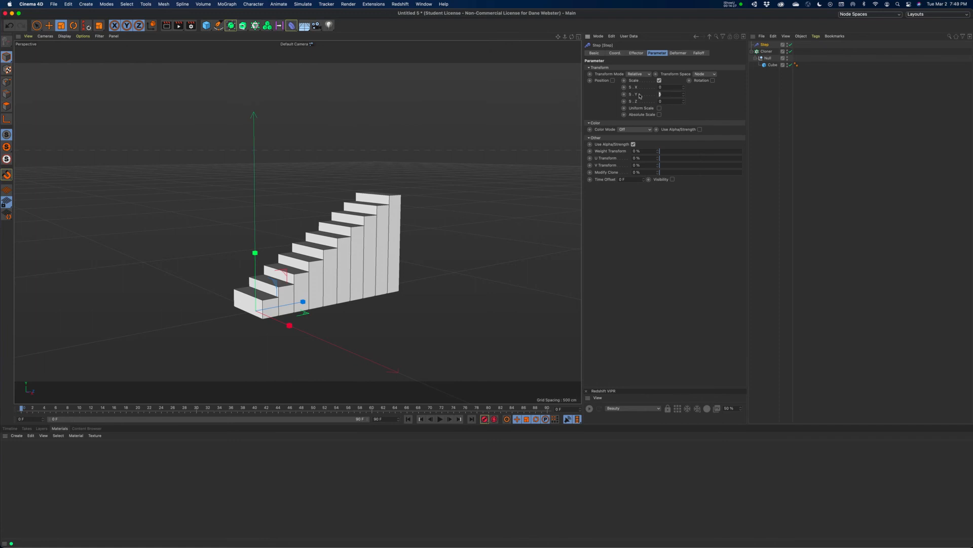
text(6)
key(Return)
click(677, 93)
text(5)
key(Return)
Try scaling the Null that holds the Cube and undo the change
click(771, 65)
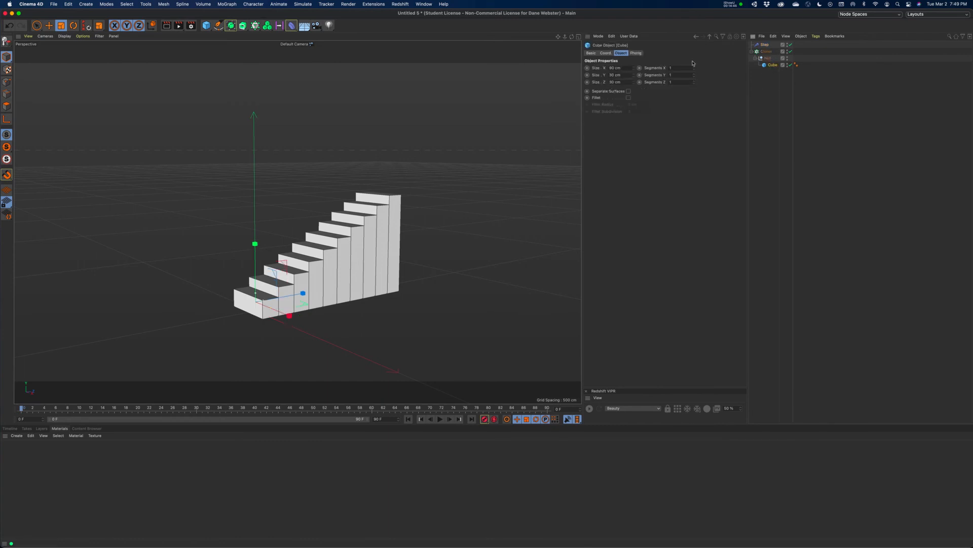
click(771, 59)
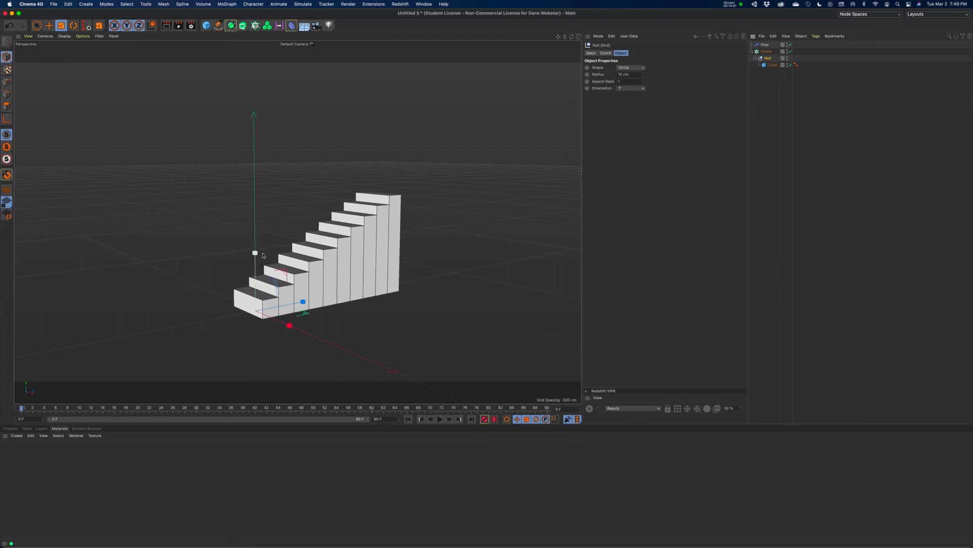
drag(256, 255, 257, 238)
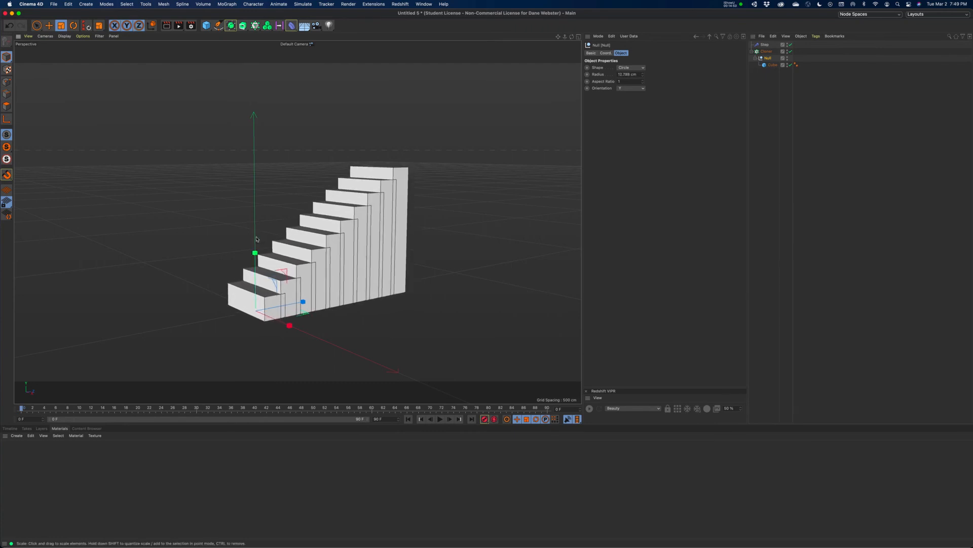
key(super+z)
alt+drag(316, 233, 325, 248)
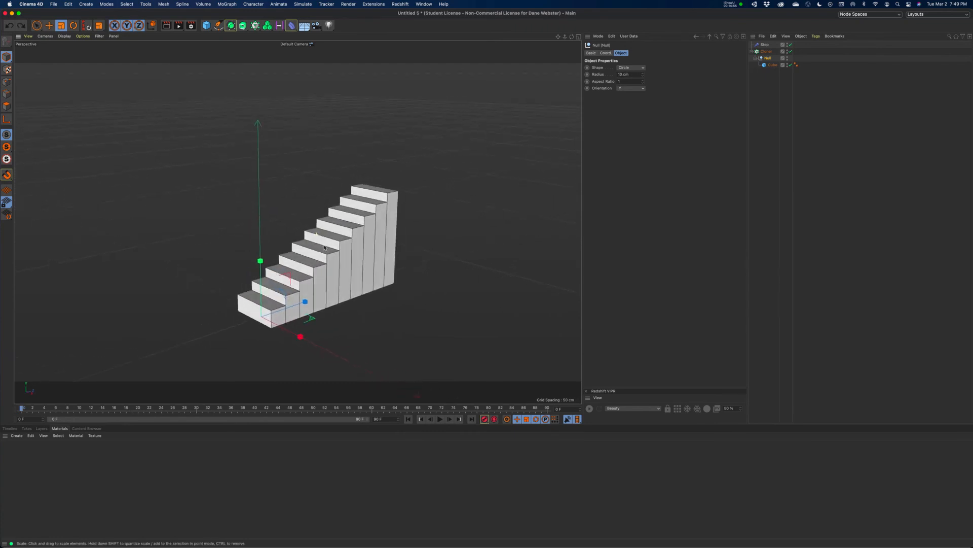
Enable rotation on the Step effector and set its bank rotation (R.B) to 90°
click(766, 46)
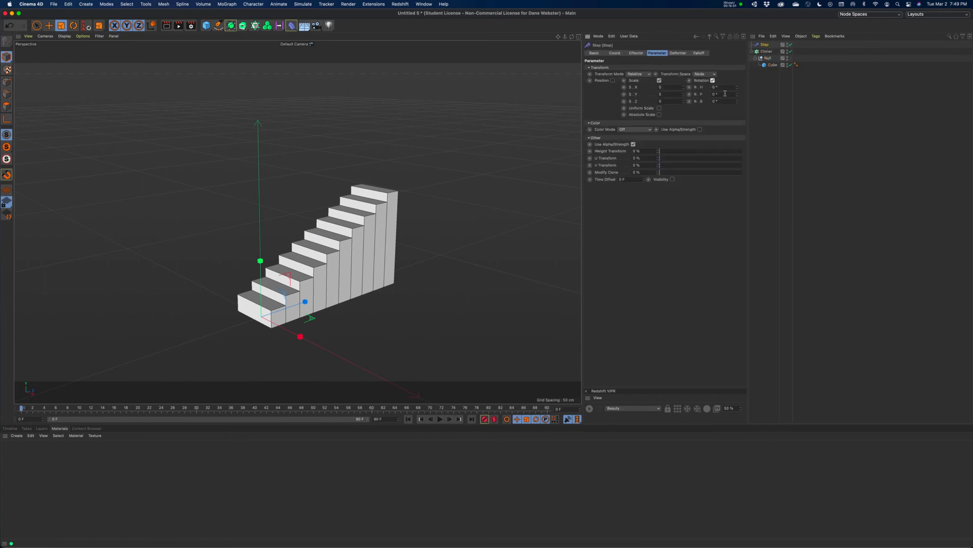
click(715, 101)
text(90)
key(Return)
alt+drag(396, 113, 302, 282)
alt+middle_drag(303, 309, 298, 219)
alt+right_drag(326, 232, 403, 228)
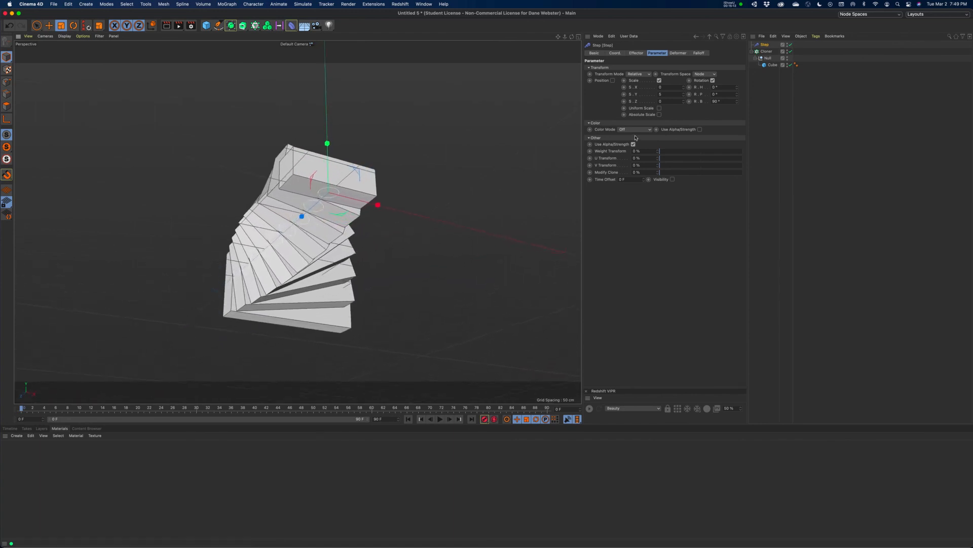
Turn on the Null's display color and set it to pure red with 100% saturation and value
click(768, 58)
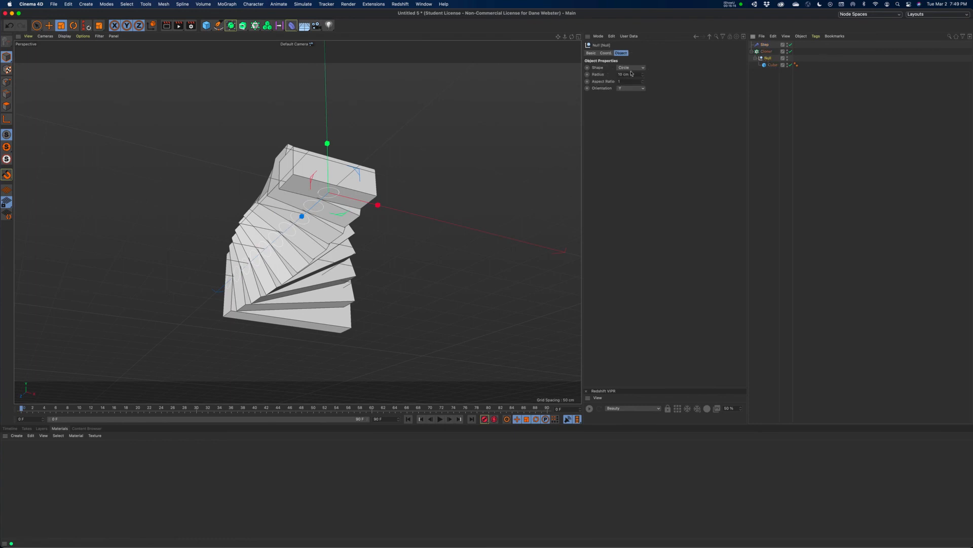
click(605, 52)
click(591, 53)
click(649, 106)
click(644, 133)
click(637, 113)
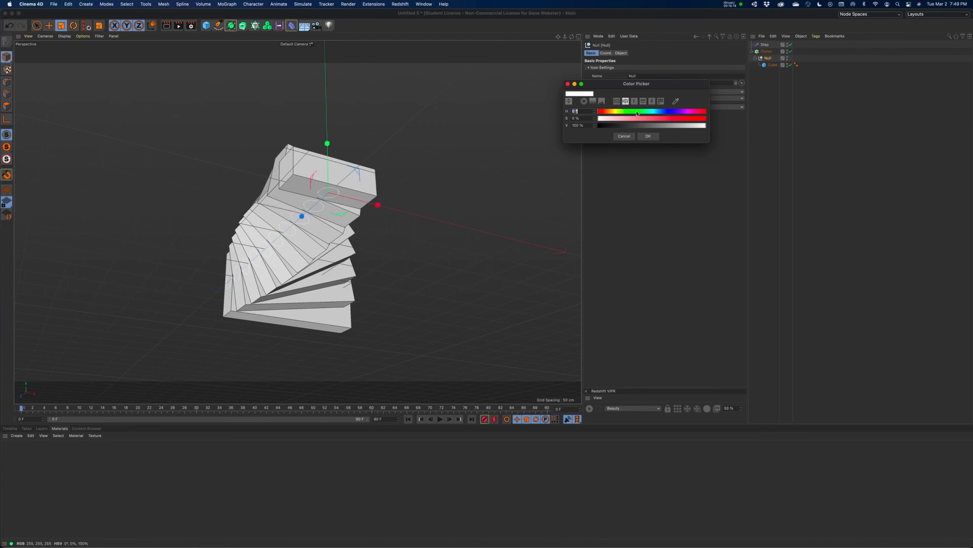
drag(657, 118, 712, 120)
drag(702, 125, 708, 126)
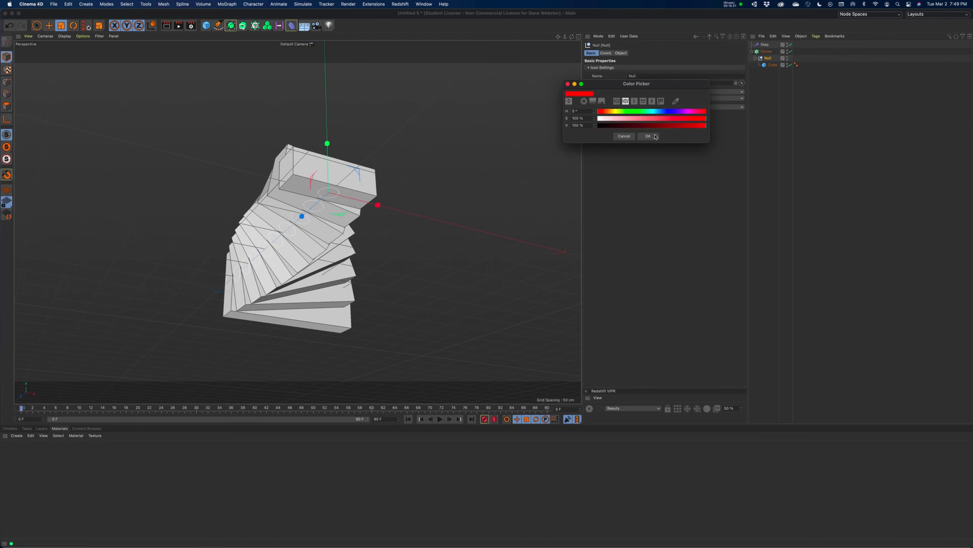
click(649, 136)
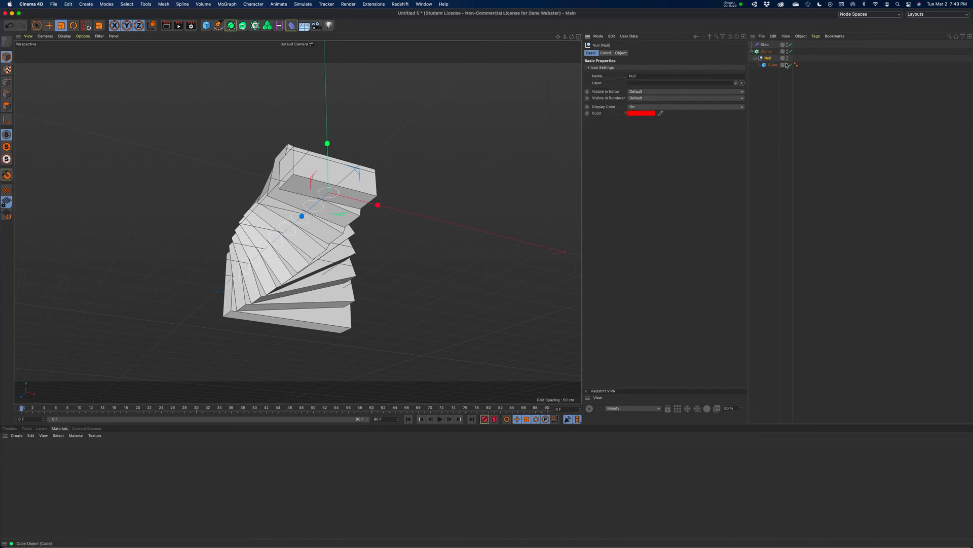
click(517, 120)
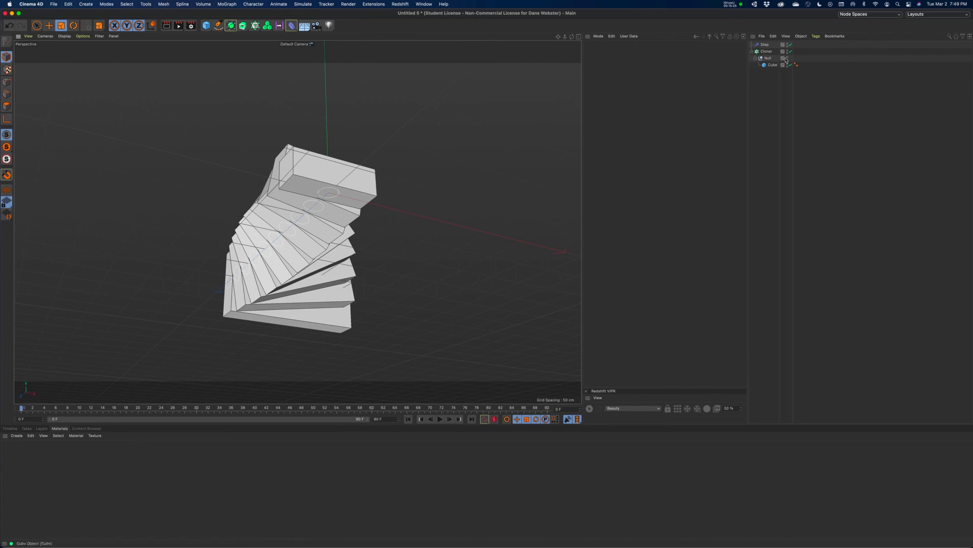
click(768, 58)
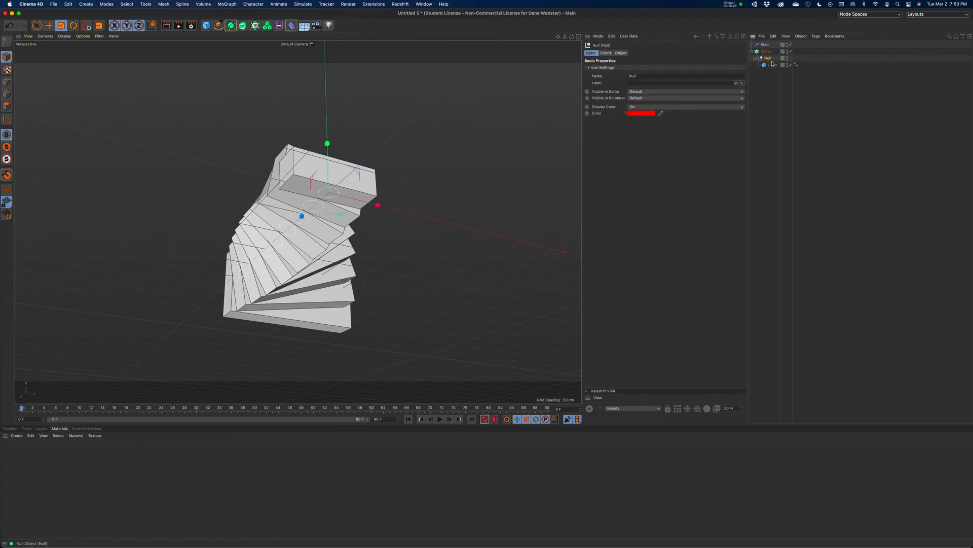
click(644, 108)
click(639, 131)
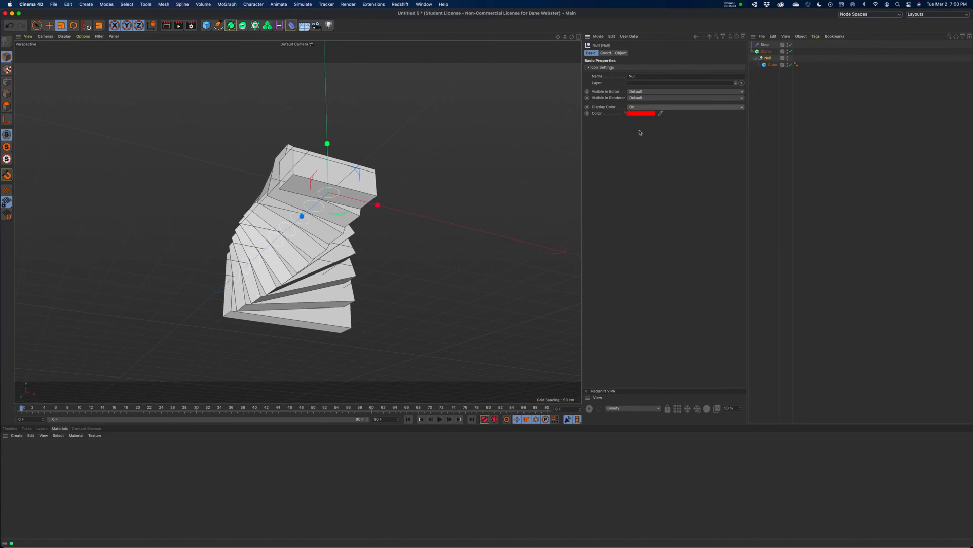
click(466, 130)
Examine the twisted staircase from several angles and review the Step effector's rotation settings
alt+drag(465, 133, 650, 115)
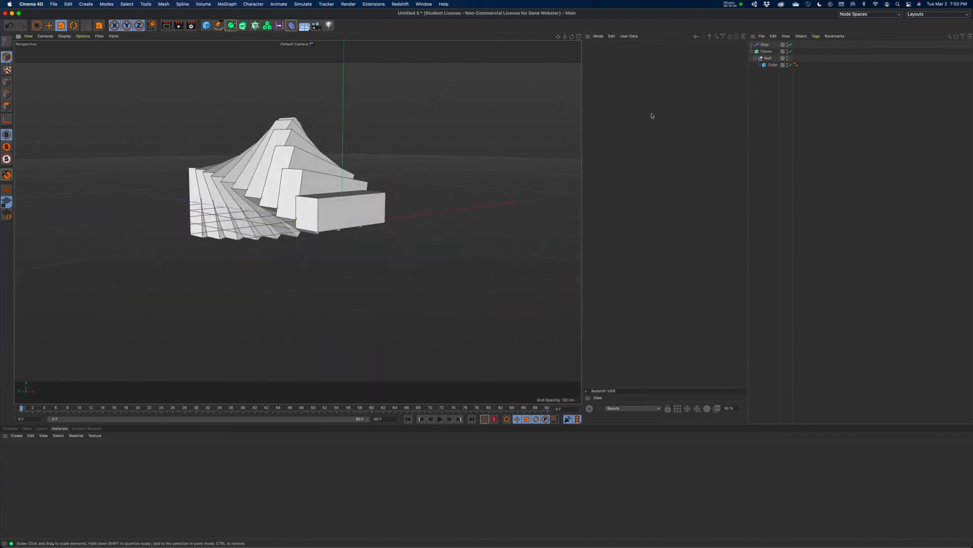
click(766, 51)
click(467, 194)
alt+drag(467, 193, 480, 163)
drag(558, 36, 629, 29)
alt+drag(409, 175, 388, 176)
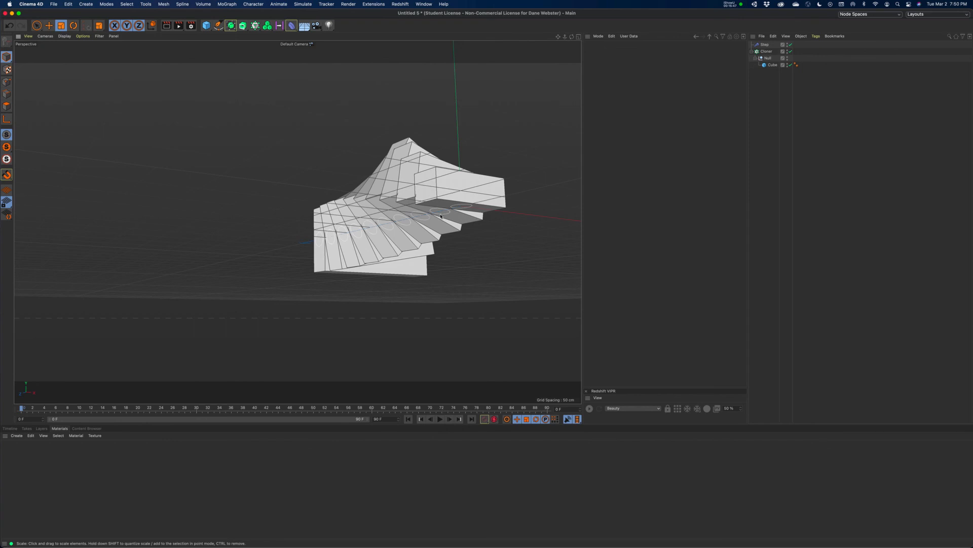
alt+drag(405, 179, 352, 220)
scroll(352, 220, down, 5)
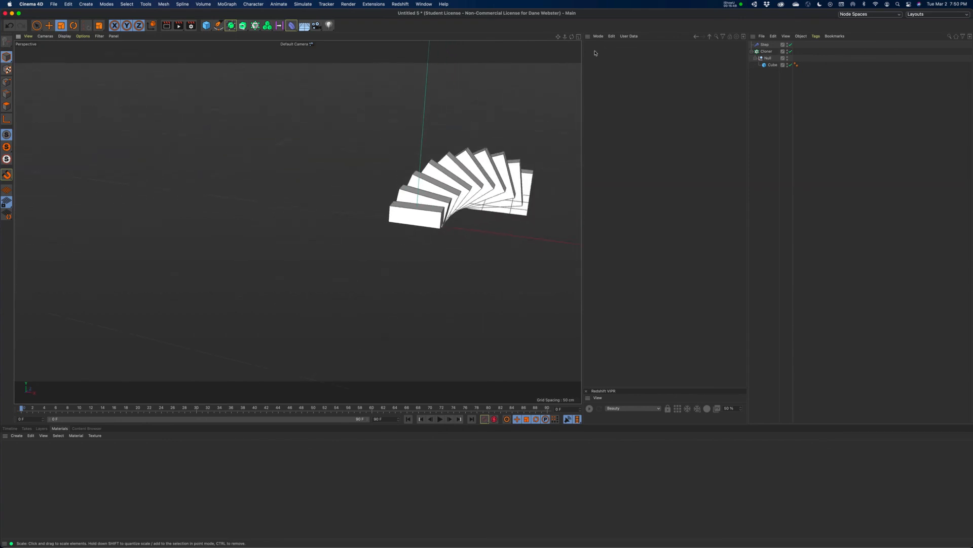
drag(559, 38, 558, 41)
mouse_move(467, 242)
alt+mouse_down()
mouse_move(455, 223)
mouse_move(430, 225)
mouse_move(463, 243)
alt+mouse_up()
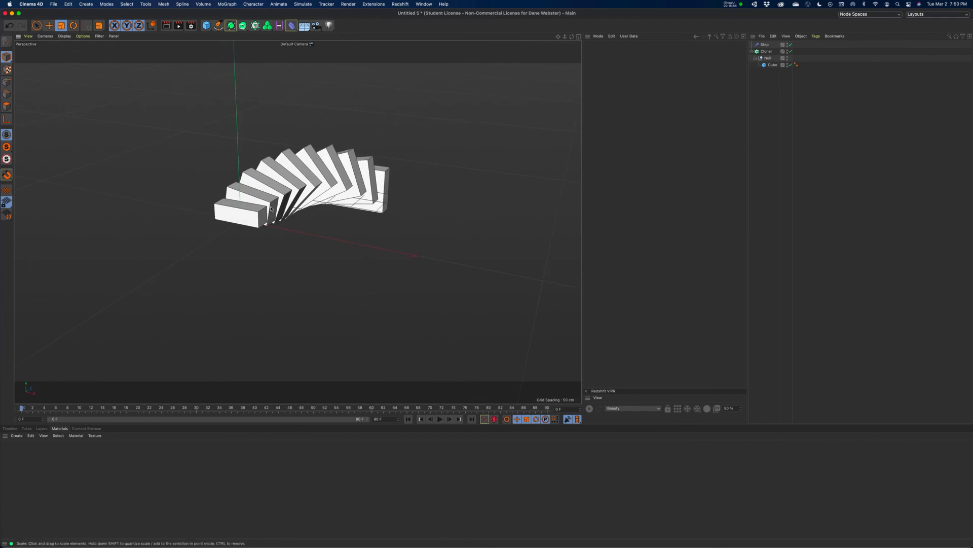
click(765, 45)
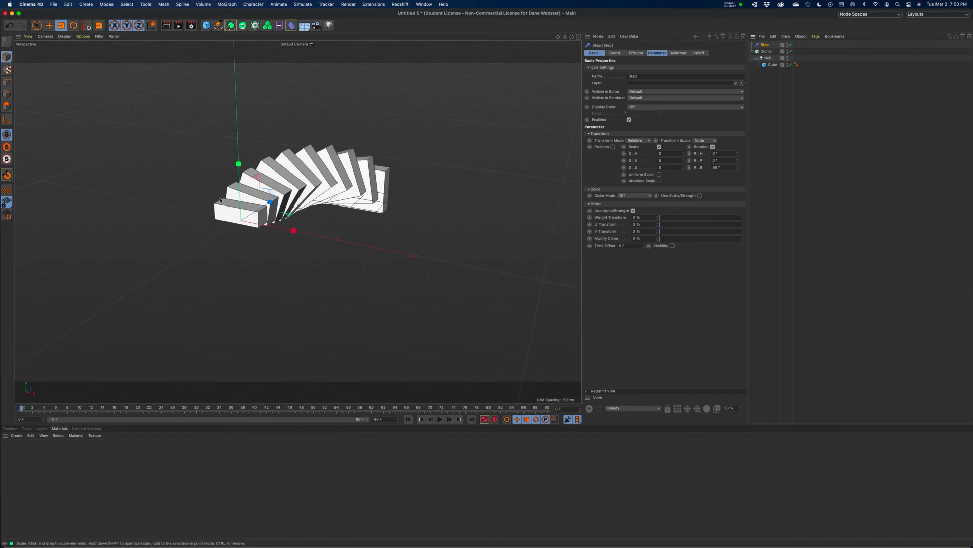
alt+drag(401, 183, 398, 153)
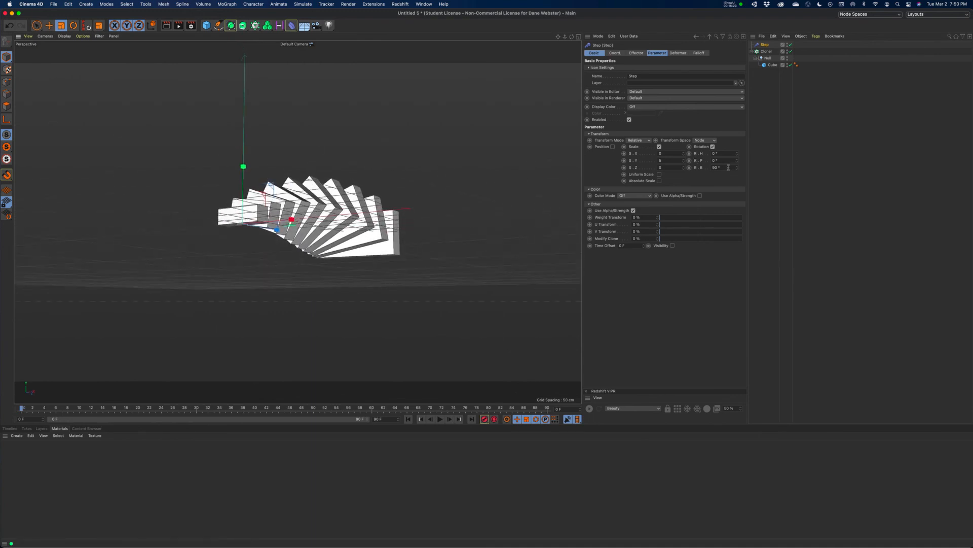
Try raising the Cloner's clone count to about 26
click(766, 53)
click(615, 53)
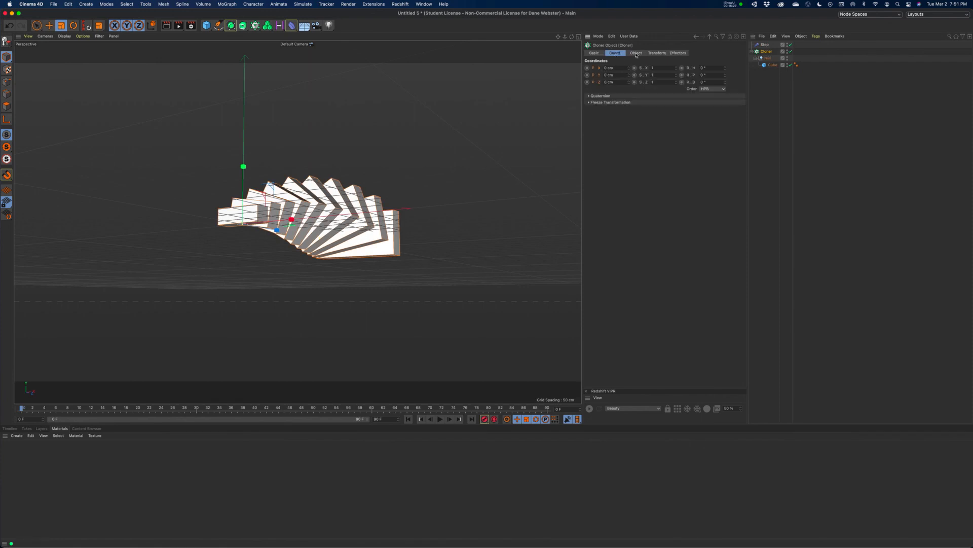
click(636, 53)
drag(648, 113, 665, 113)
mouse_move(452, 171)
alt+mouse_down()
mouse_move(411, 167)
mouse_move(463, 159)
mouse_move(314, 173)
alt+mouse_up()
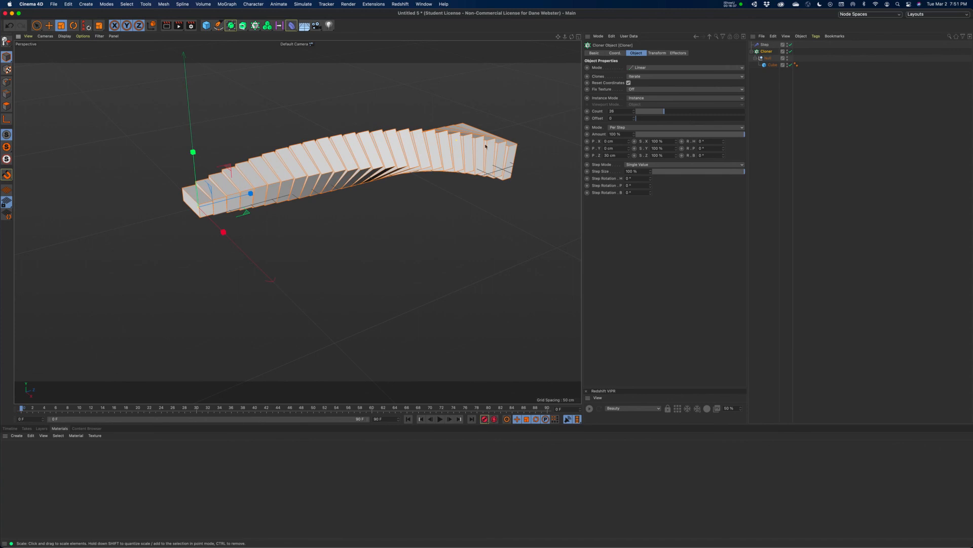
Set the Cloner's count to 10
double_click(629, 110)
text(10)
key(Return)
scroll(398, 182, up, 5)
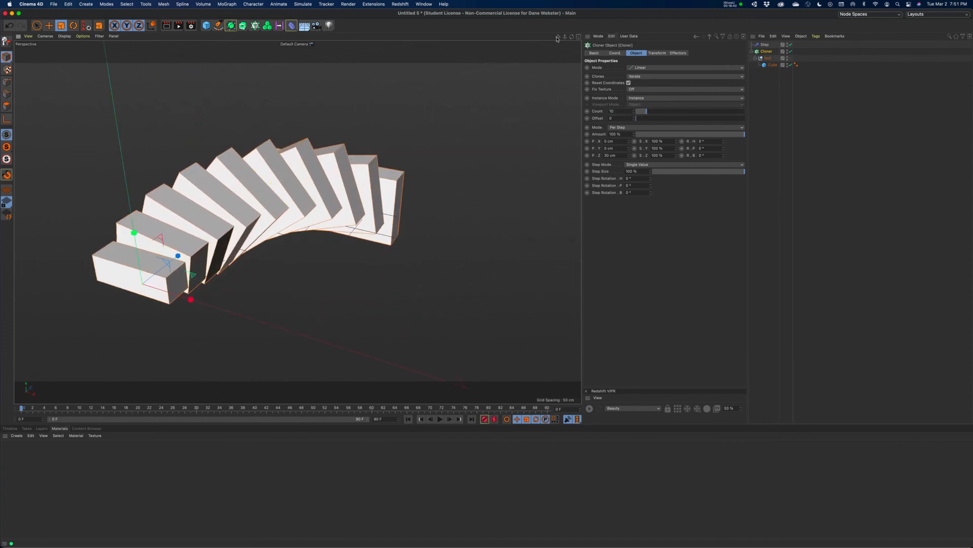
drag(558, 38, 609, 20)
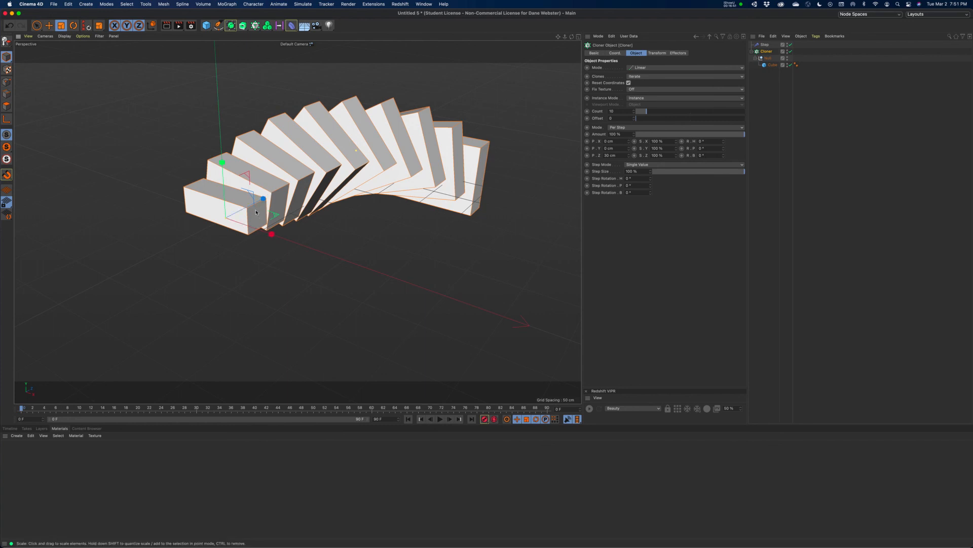
alt+middle_drag(256, 212, 283, 203)
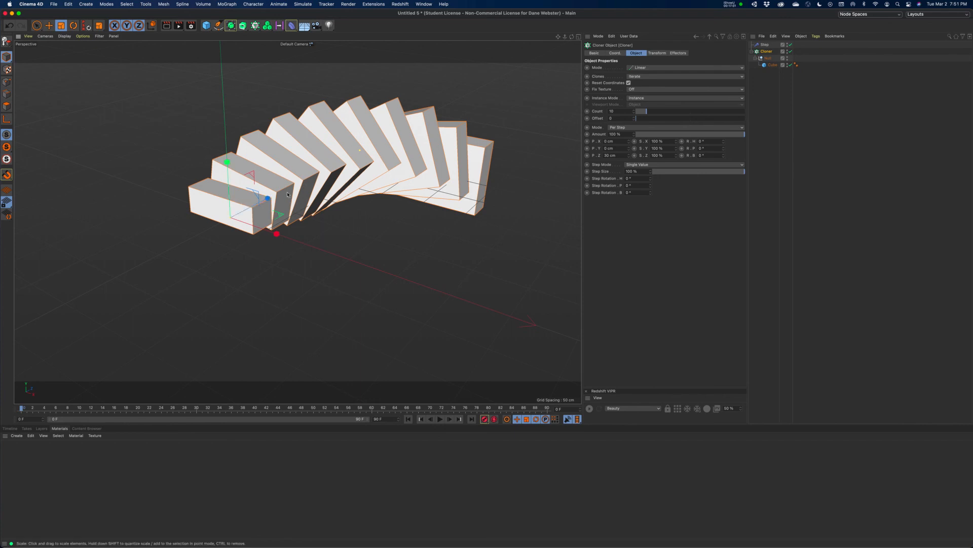
Try a bank rotation of 810° on the Step effector and inspect the clones from several angles
click(765, 45)
click(657, 52)
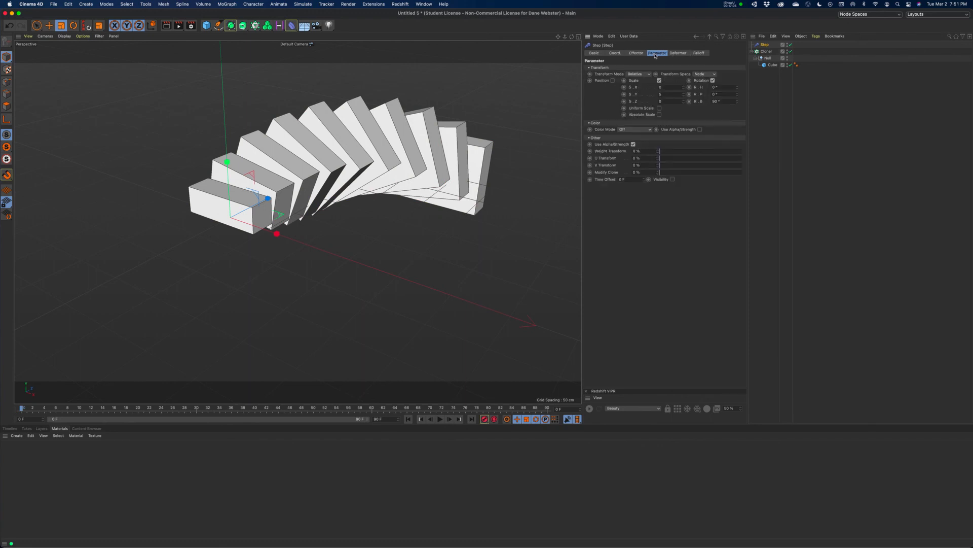
click(729, 103)
text(90)
key(Return)
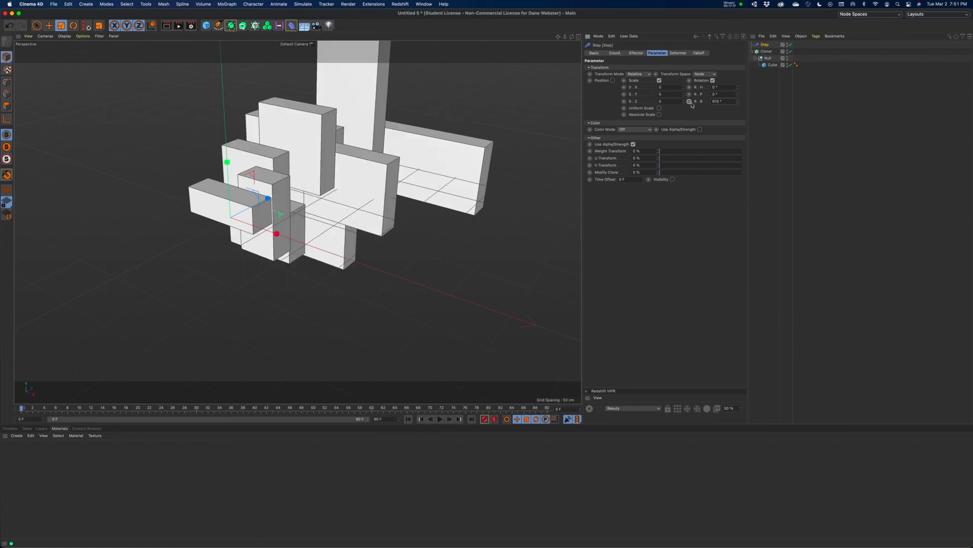
mouse_move(270, 162)
alt+mouse_down()
mouse_move(398, 155)
mouse_move(285, 162)
mouse_move(356, 170)
alt+mouse_up()
alt+right_drag(356, 169, 304, 174)
alt+drag(304, 174, 354, 157)
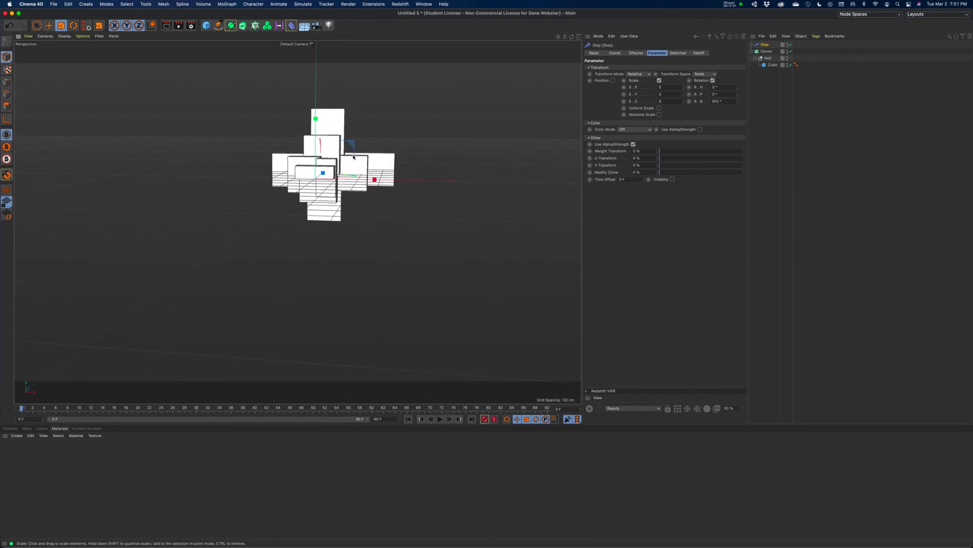
alt+right_drag(354, 157, 422, 169)
alt+drag(422, 170, 412, 208)
mouse_move(262, 198)
alt+mouse_down()
mouse_move(294, 199)
mouse_move(213, 202)
mouse_move(268, 196)
alt+mouse_up()
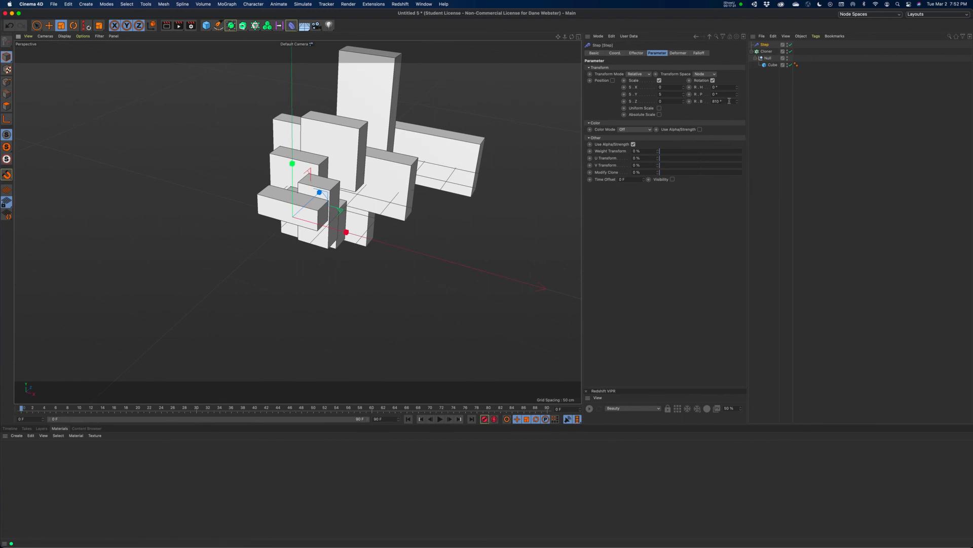
drag(558, 36, 503, 71)
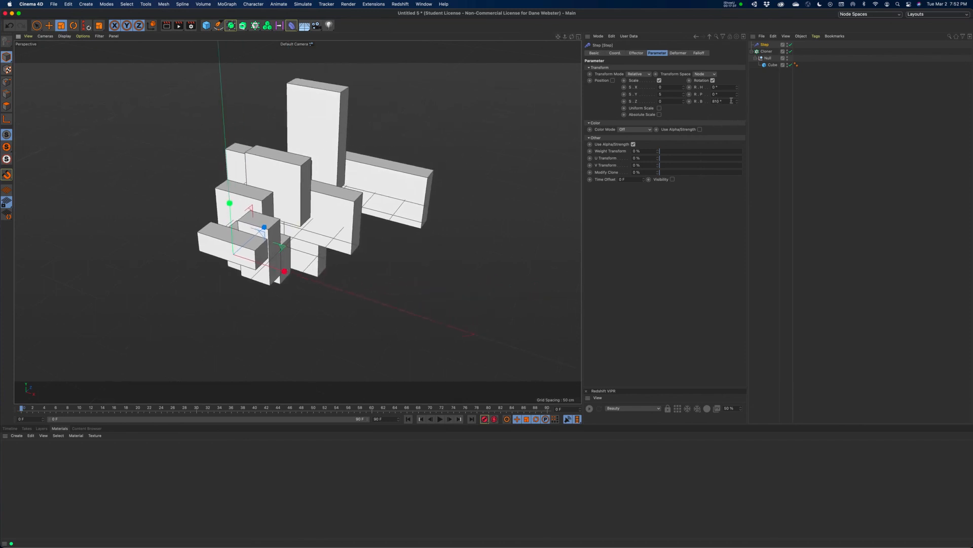
Return the Step effector's bank rotation (R.B) to 90°
drag(690, 100, 675, 100)
text(90)
key(Return)
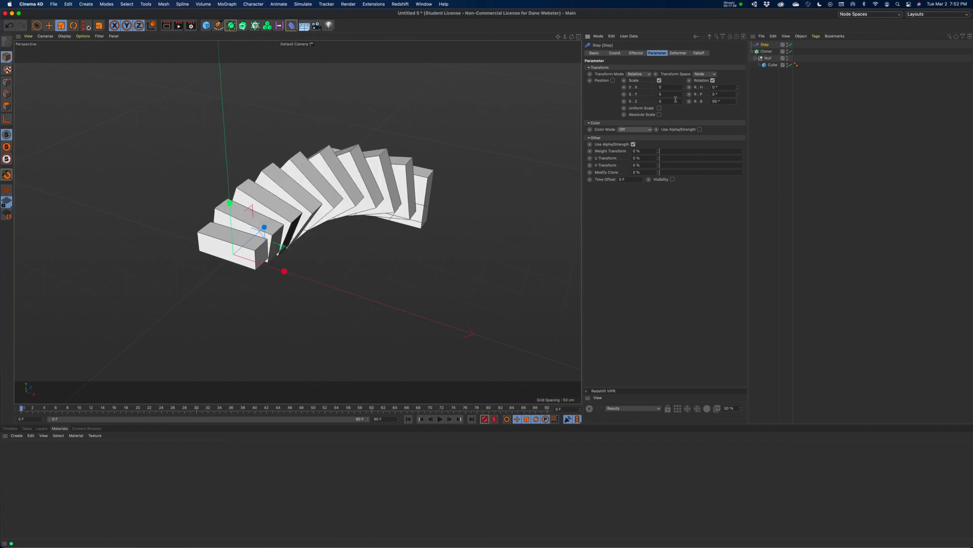
alt+drag(366, 184, 350, 181)
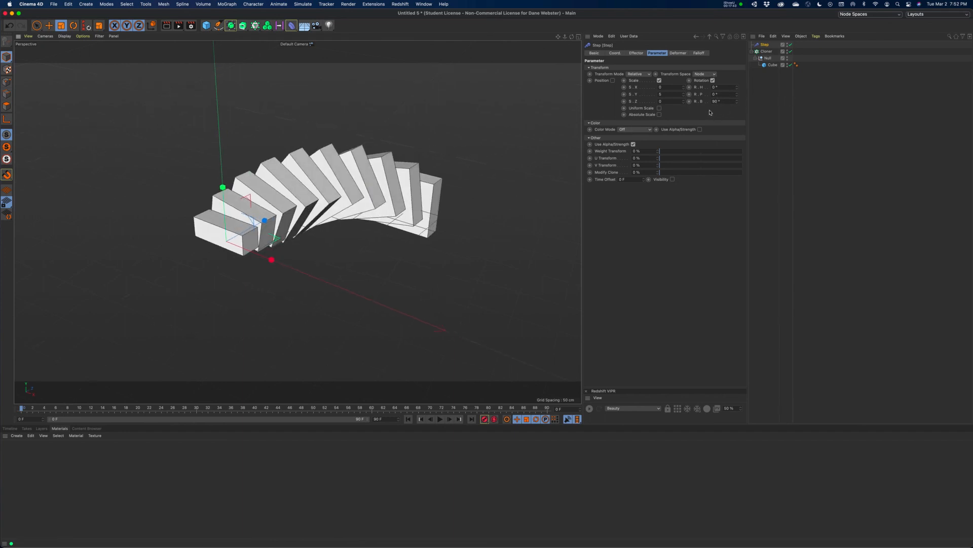
Disable and re-enable the Step effector in the Cloner's effector list, and reselect the Step effector
click(766, 51)
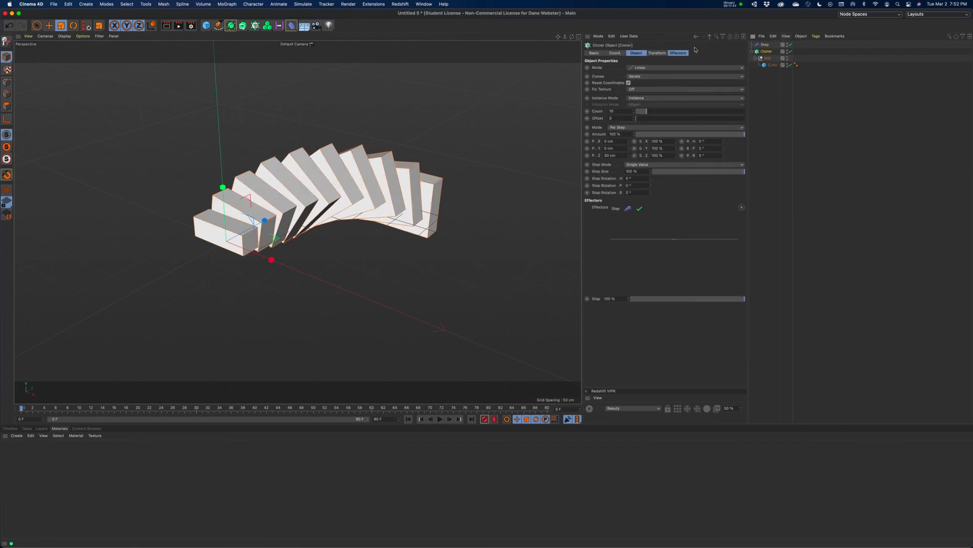
click(680, 53)
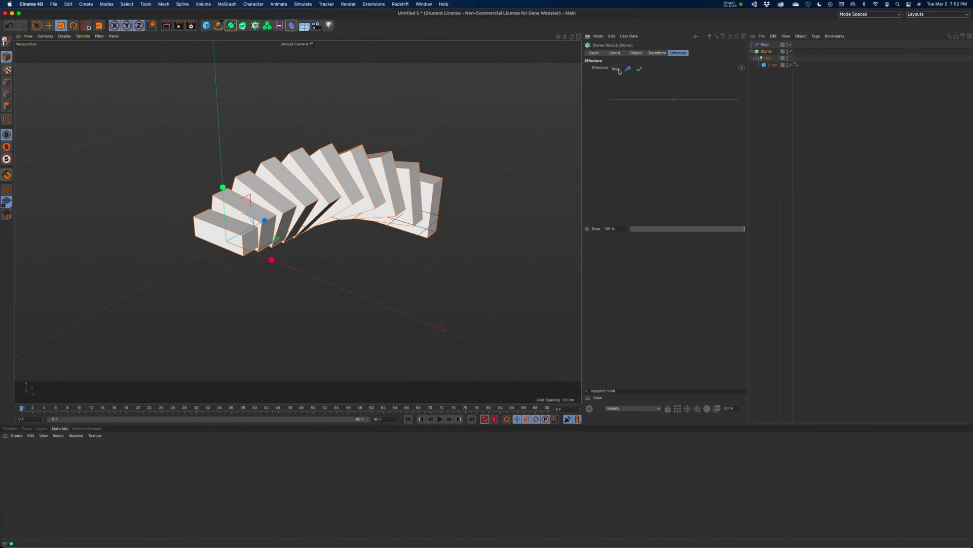
click(638, 71)
click(641, 71)
click(765, 45)
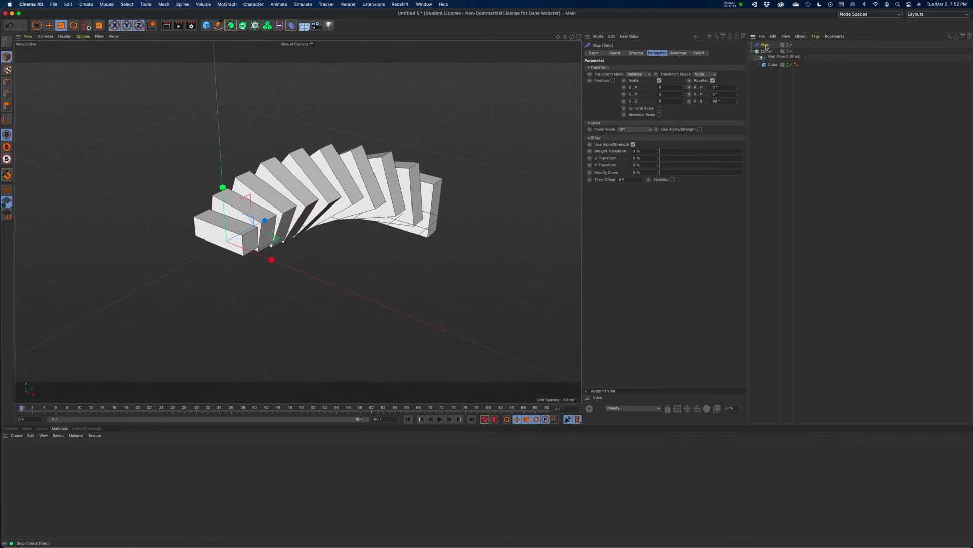